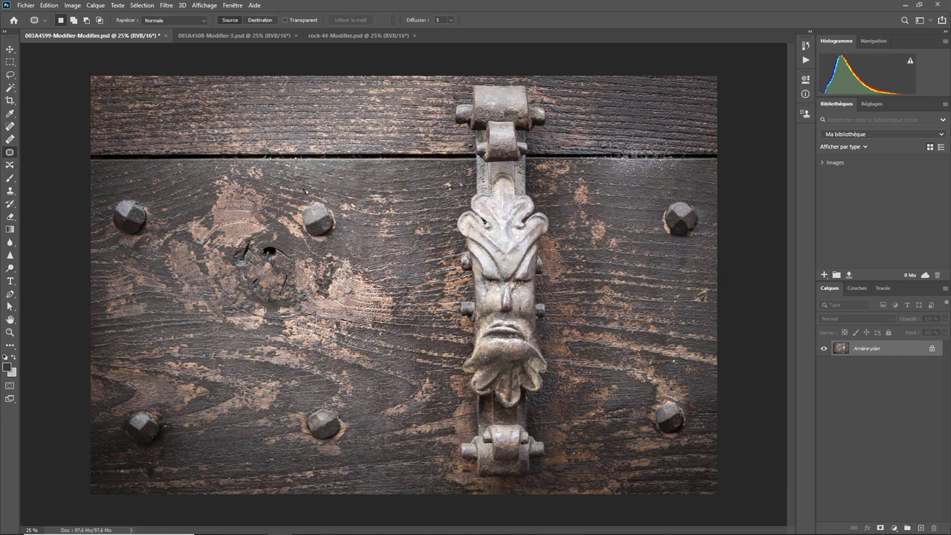
Patch the area around the nail with clean wood, then patch the nail back beside the knot.
mouse_move(349, 195)
mouse_down()
mouse_move(288, 238)
mouse_move(361, 276)
mouse_move(408, 242)
mouse_up()
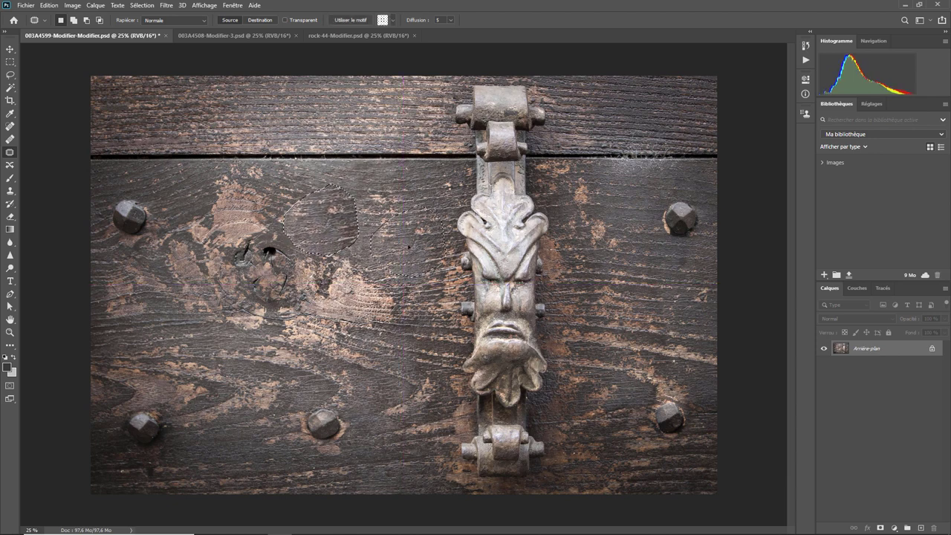
mouse_move(408, 242)
mouse_down()
mouse_move(393, 229)
mouse_move(386, 370)
mouse_up()
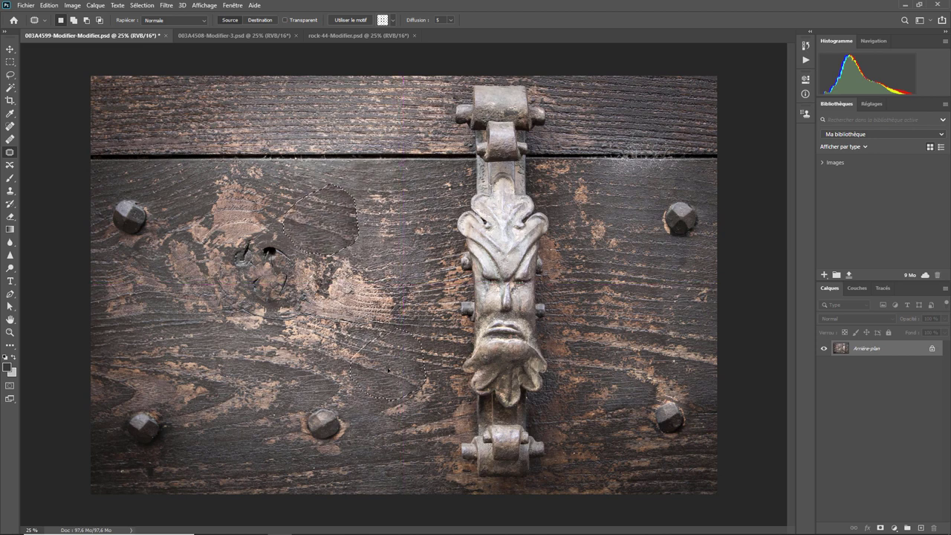
drag(387, 369, 390, 370)
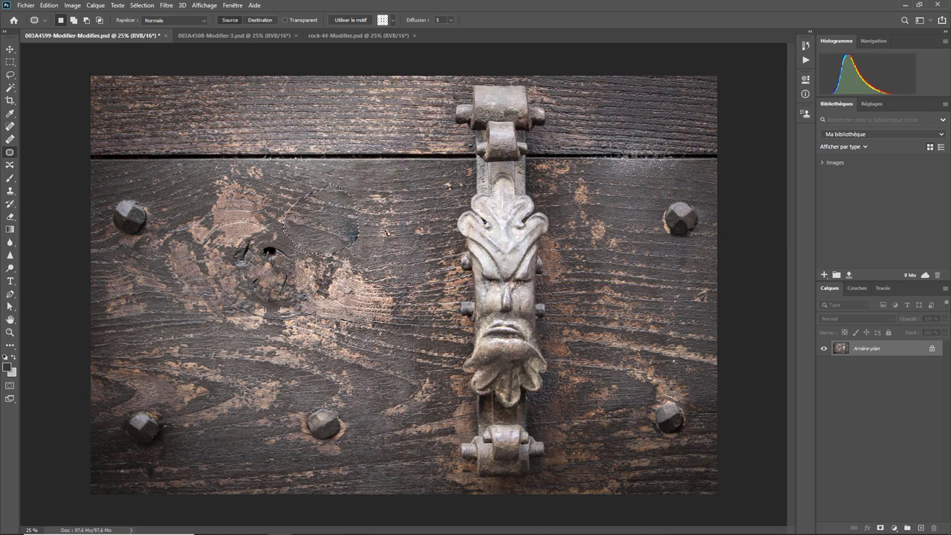
key(ctrl+d)
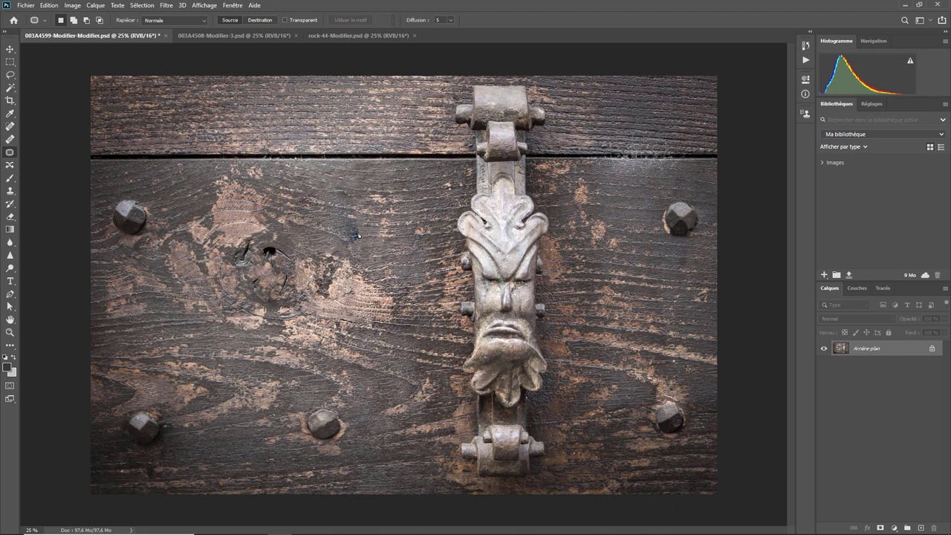
mouse_move(358, 236)
mouse_down()
mouse_move(360, 223)
mouse_move(325, 424)
mouse_up()
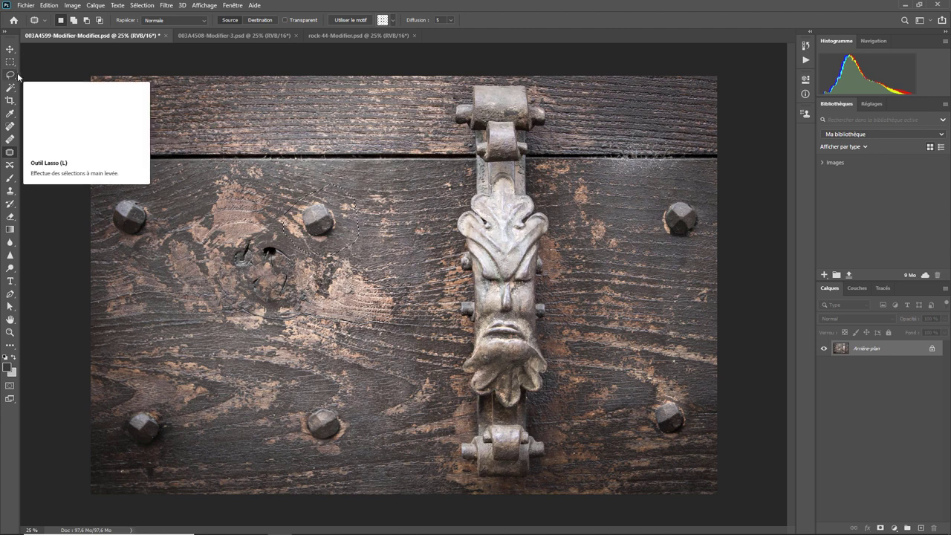
key(ctrl+d)
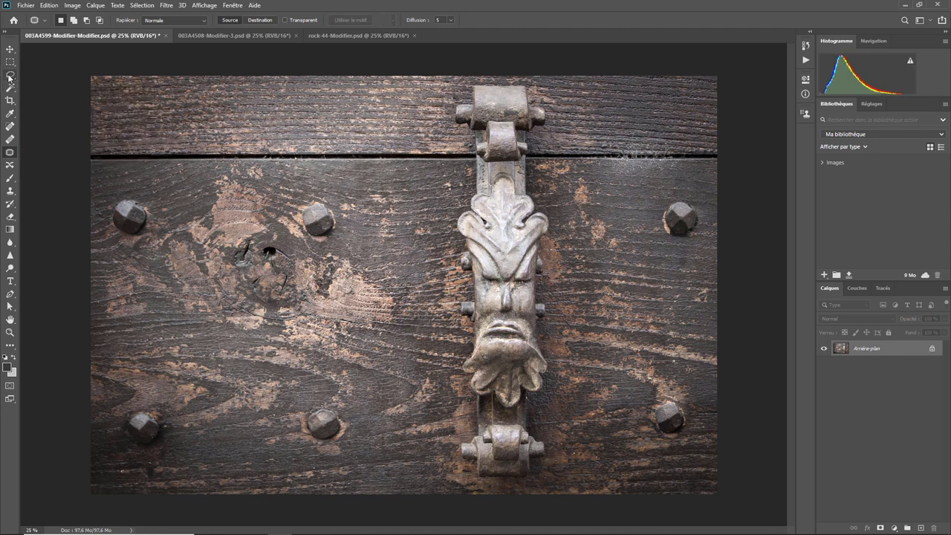
Draw a freehand Lasso selection around the nail beside the knot.
click(10, 75)
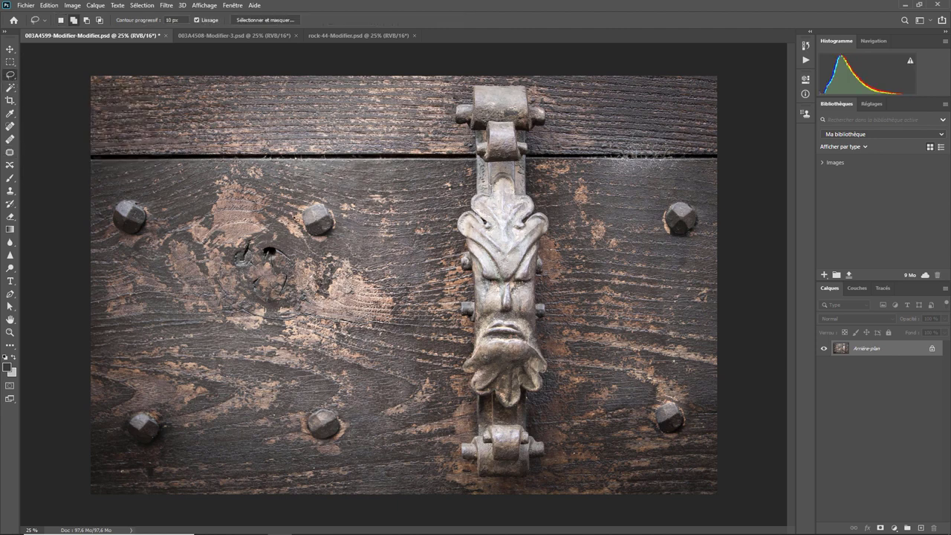
drag(290, 217, 346, 238)
drag(347, 238, 290, 217)
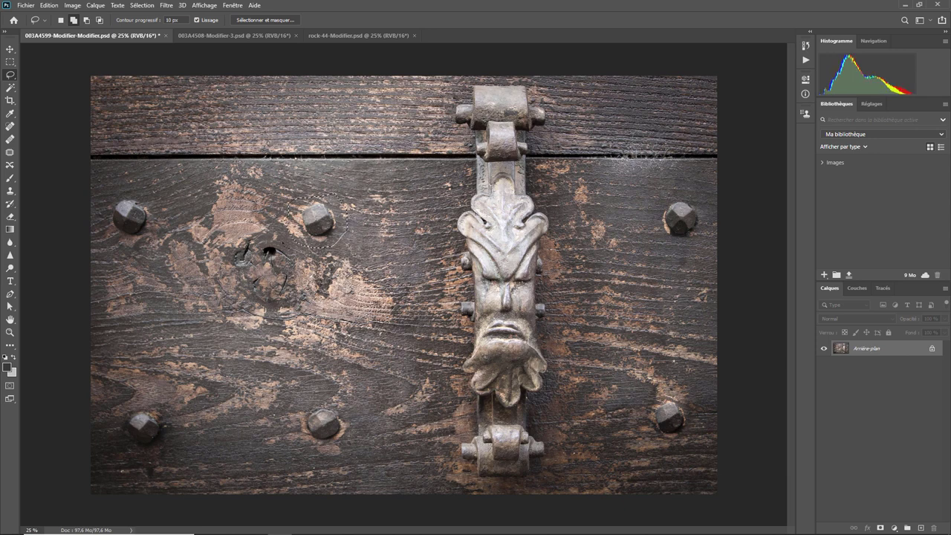
click(49, 5)
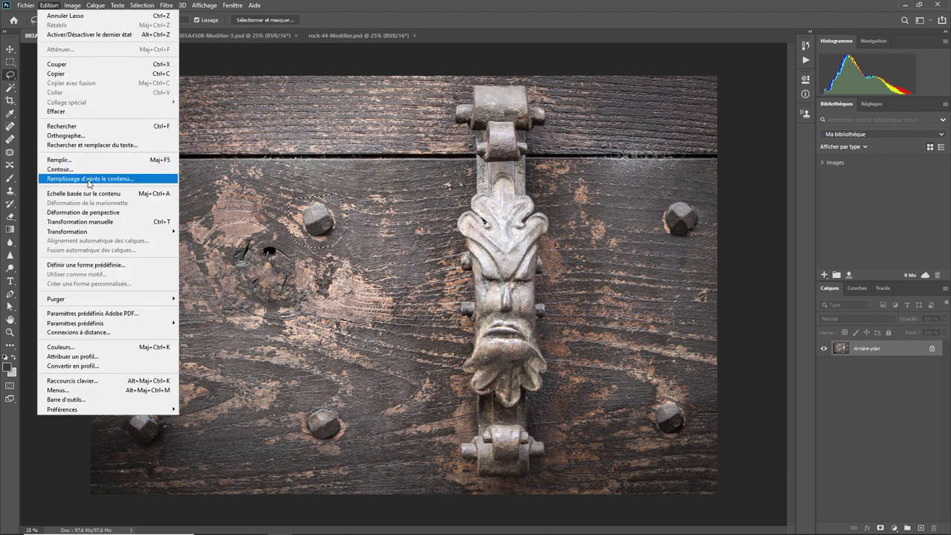
Launch Content-Aware Fill on the nail, widen the document view and zoom out door and preview.
click(88, 179)
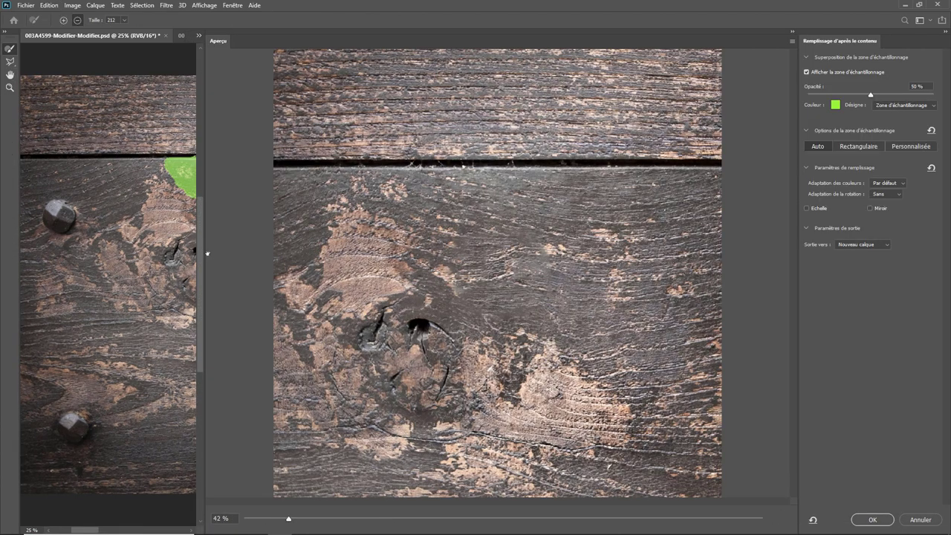
drag(206, 253, 396, 255)
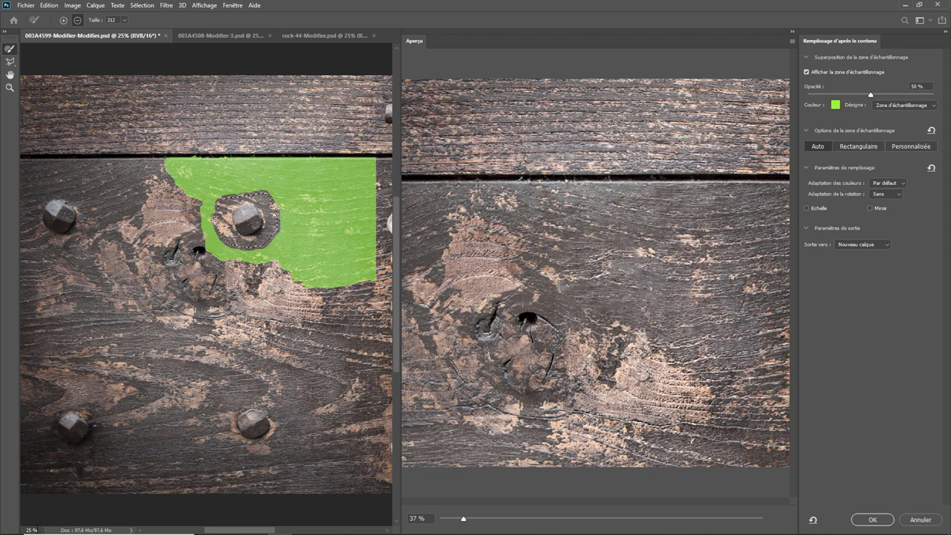
key(ctrl+minus)
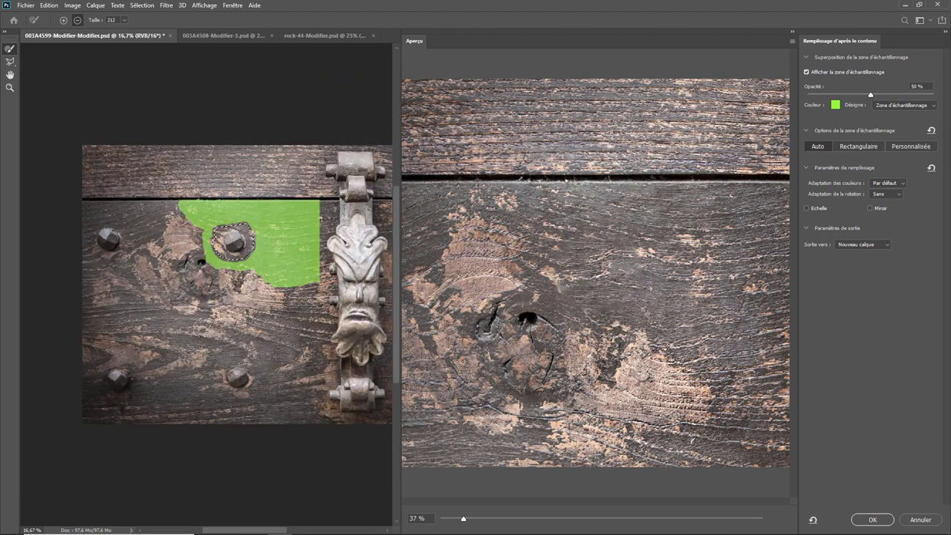
key(ctrl+minus)
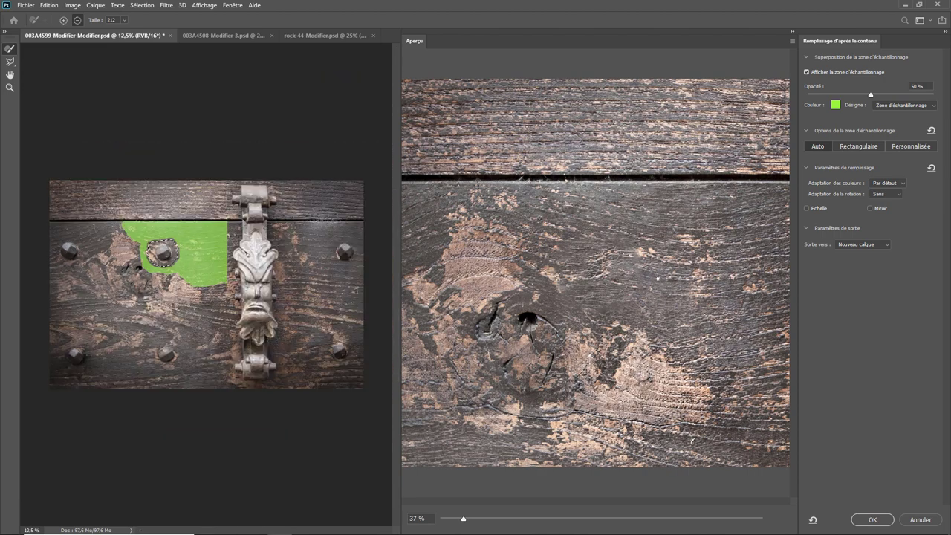
key(ctrl+minus)
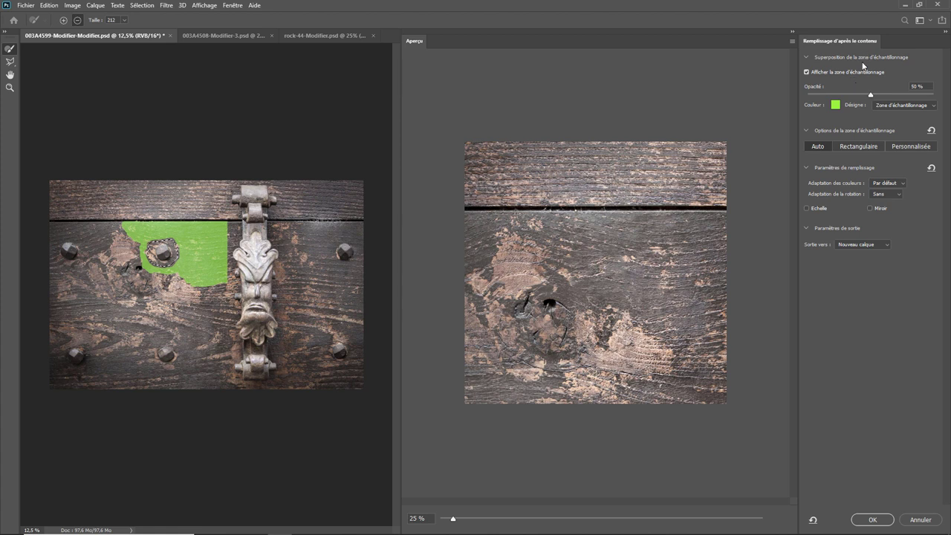
Toggle the green sampling-area overlay and set its opacity to 52%.
click(816, 72)
click(816, 73)
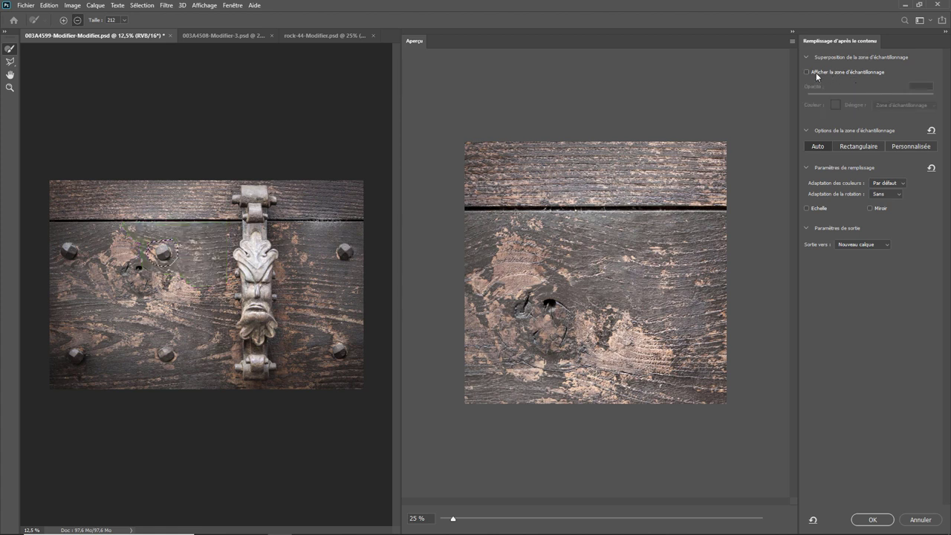
click(816, 72)
click(816, 72)
click(816, 72)
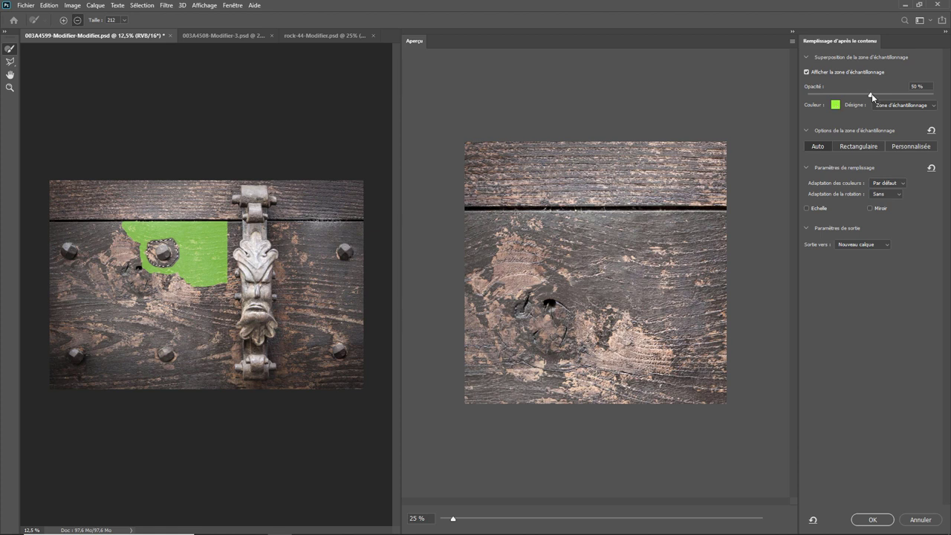
mouse_move(871, 96)
mouse_down()
mouse_move(844, 96)
mouse_move(874, 99)
mouse_up()
Switch the overlay to mark the excluded area, then back to the sampling area.
click(891, 108)
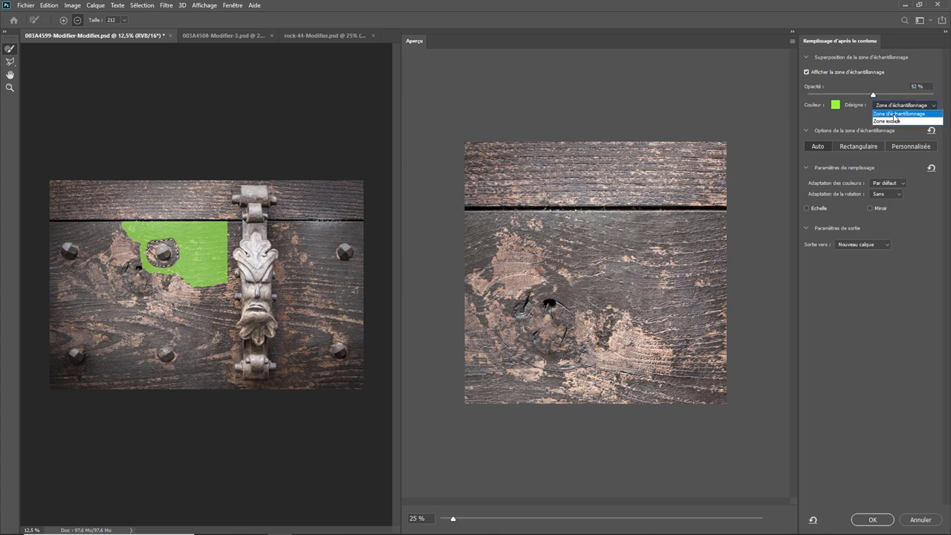
click(893, 119)
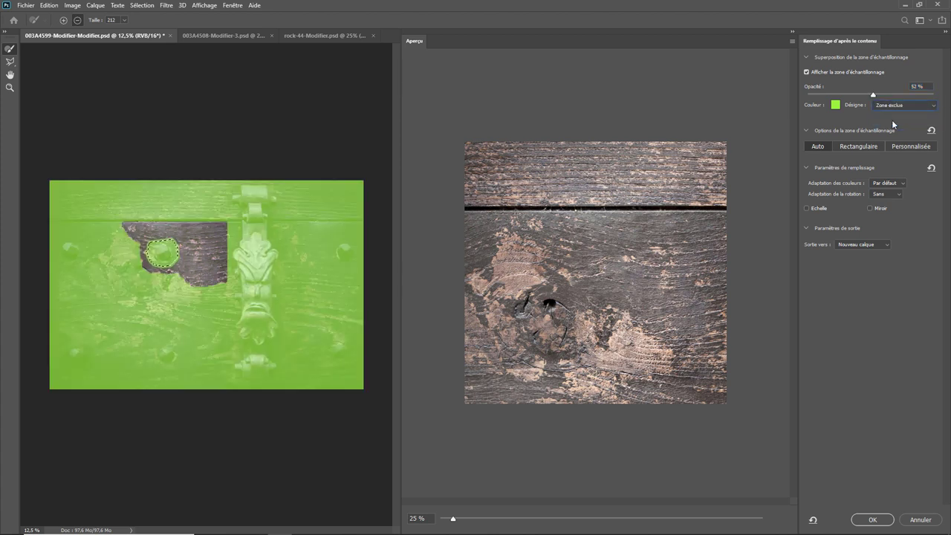
click(889, 107)
click(890, 112)
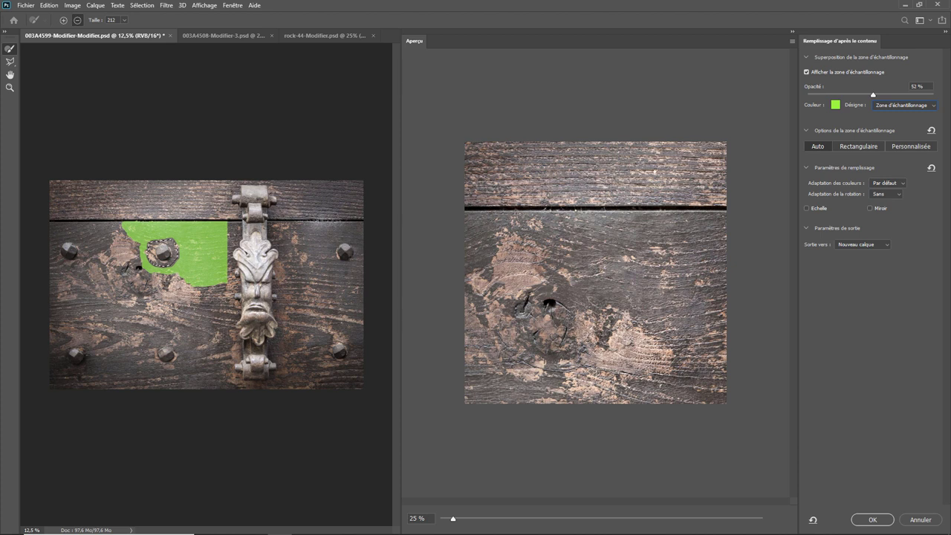
Try the Rectangular and Auto sampling-area options before settling on custom sampling.
click(852, 147)
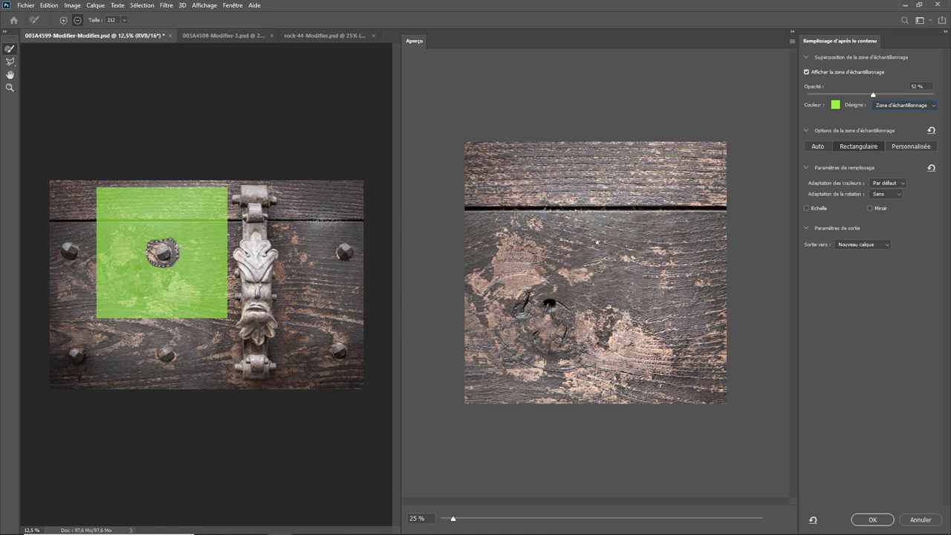
click(819, 146)
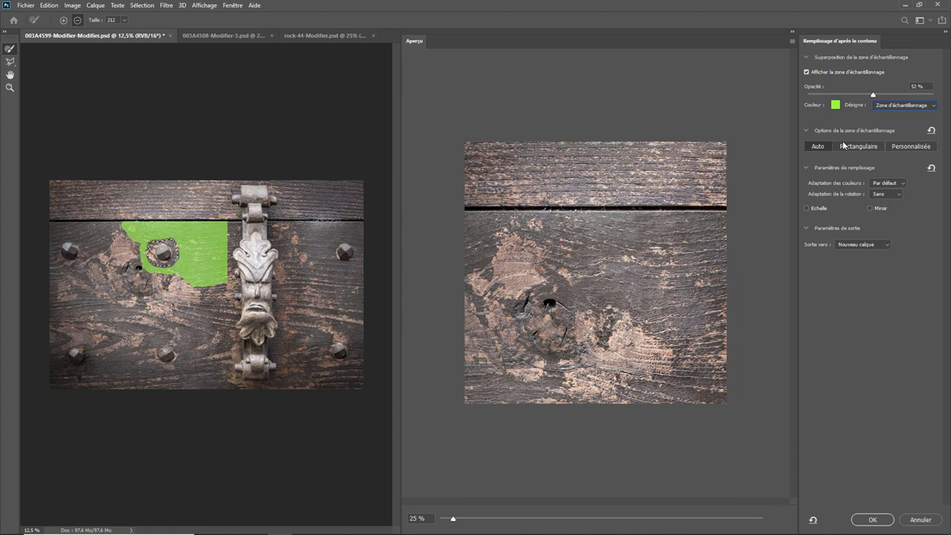
click(849, 146)
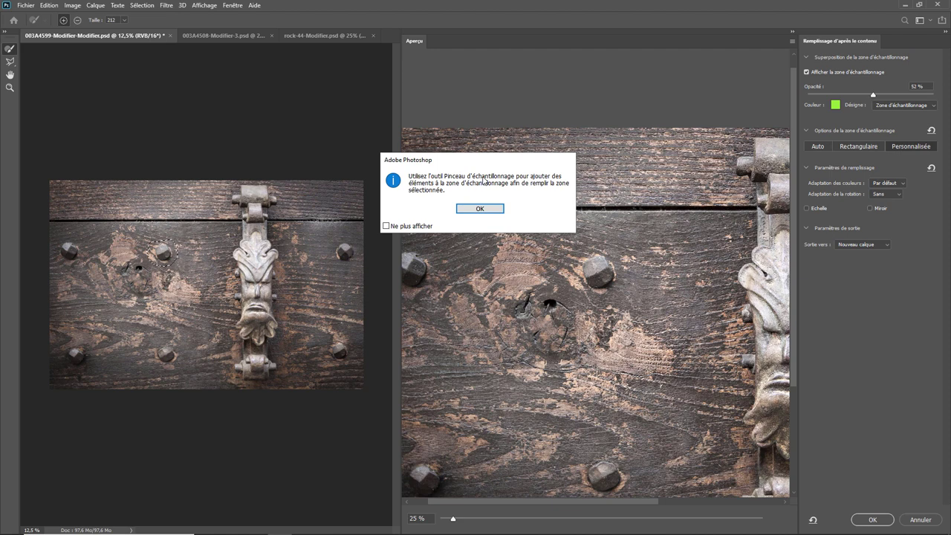
Set the Sampling Brush size to 298 and paint the wood left of the knocker.
click(491, 211)
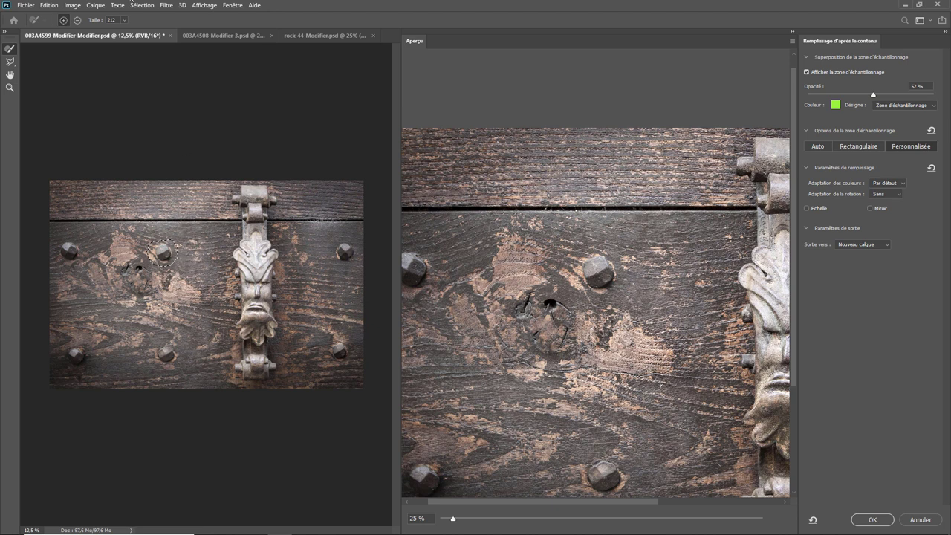
click(124, 20)
drag(123, 34, 128, 33)
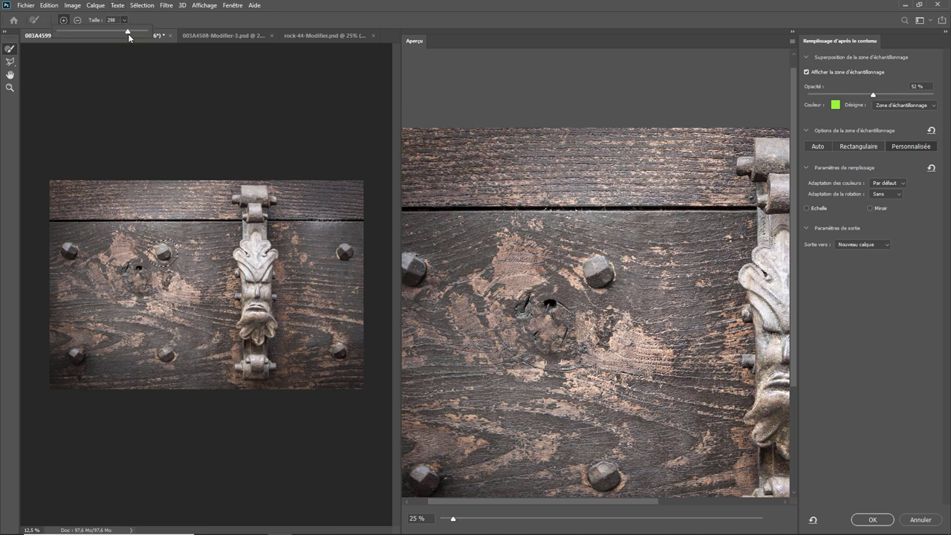
mouse_move(192, 275)
mouse_down()
mouse_move(208, 272)
mouse_move(208, 316)
mouse_move(166, 298)
mouse_move(152, 320)
mouse_move(200, 333)
mouse_move(203, 256)
mouse_move(166, 298)
mouse_up()
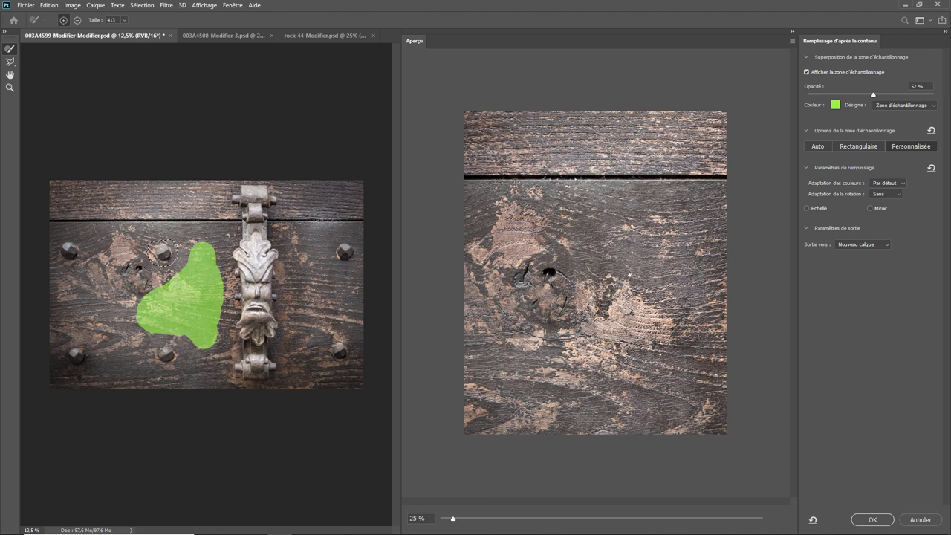
Set the sampling area back to a Rectangular region around the nail spot.
click(855, 148)
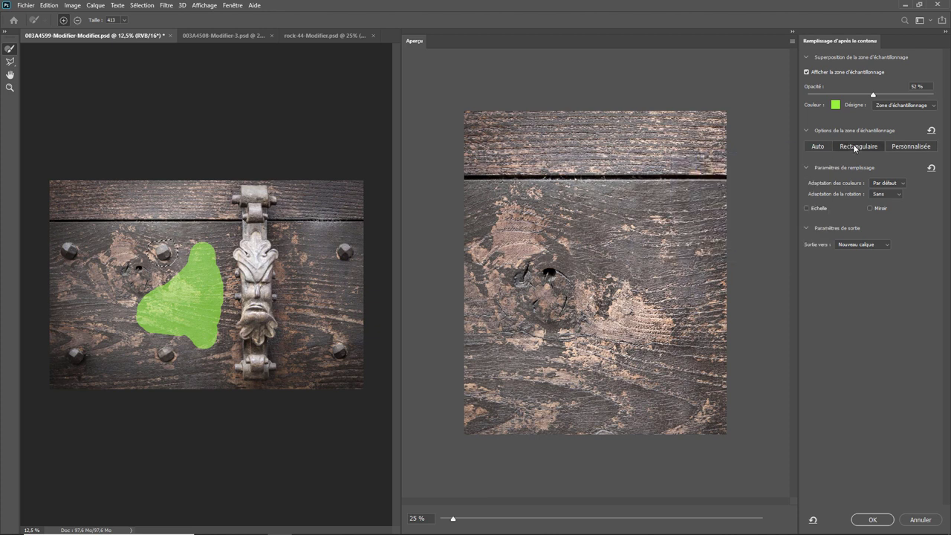
click(773, 518)
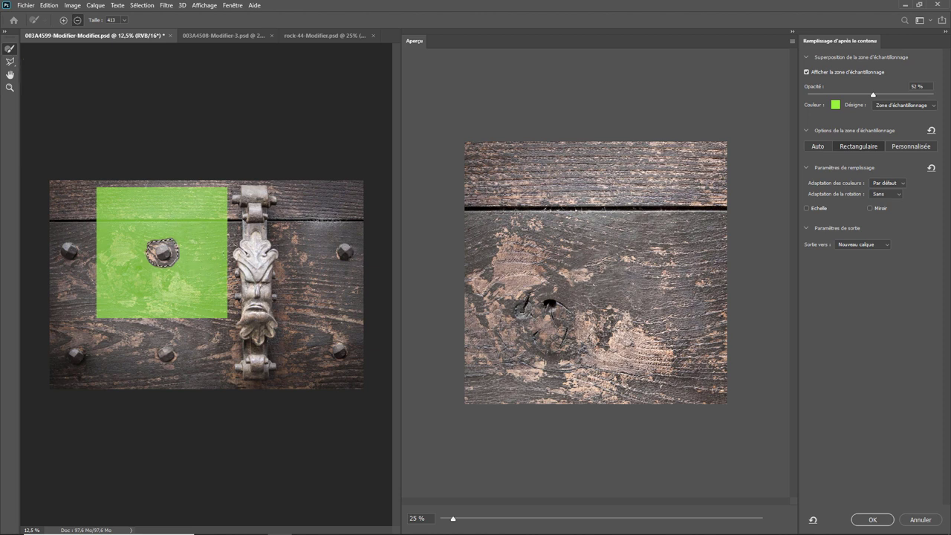
click(10, 75)
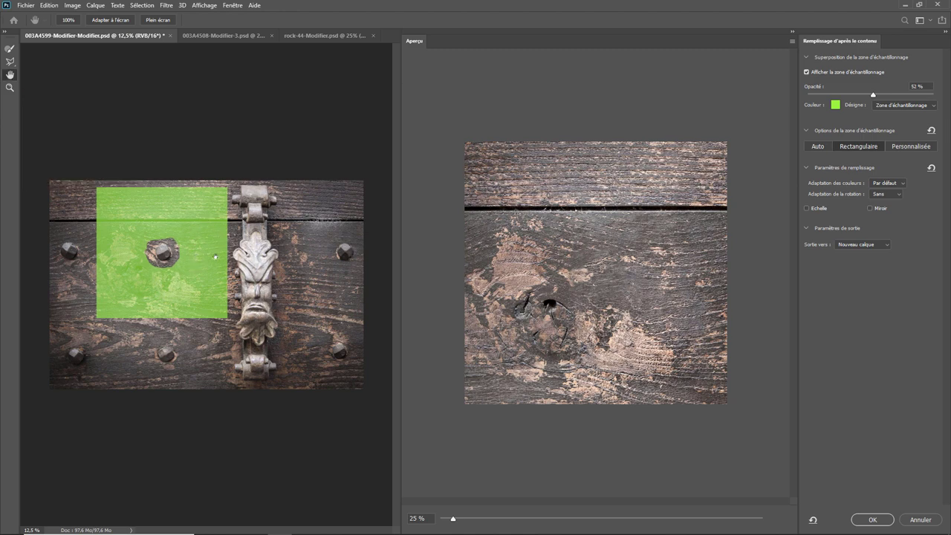
Zoom and pan in on the nail inside the green rectangle, then zoom back out.
scroll(215, 257, up, 1)
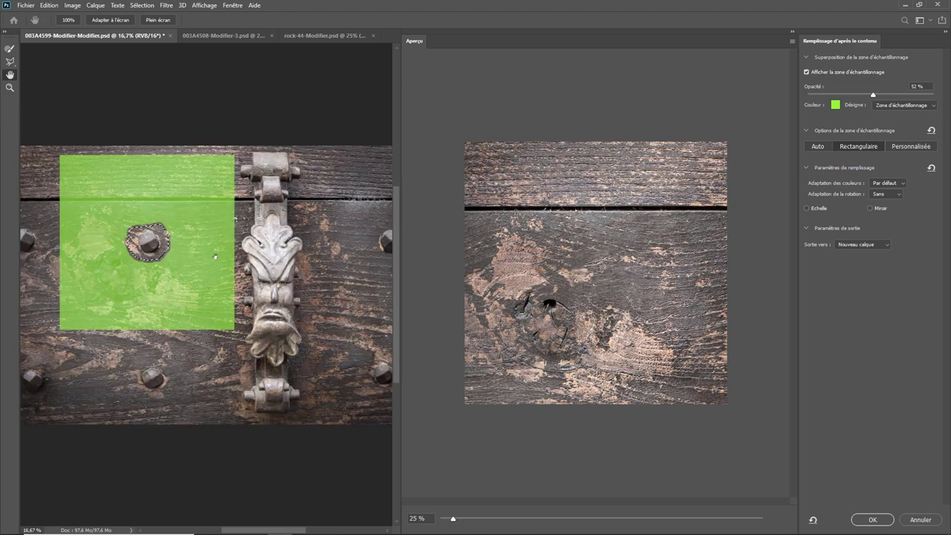
scroll(214, 255, up, 1)
scroll(213, 251, up, 1)
drag(213, 250, 329, 304)
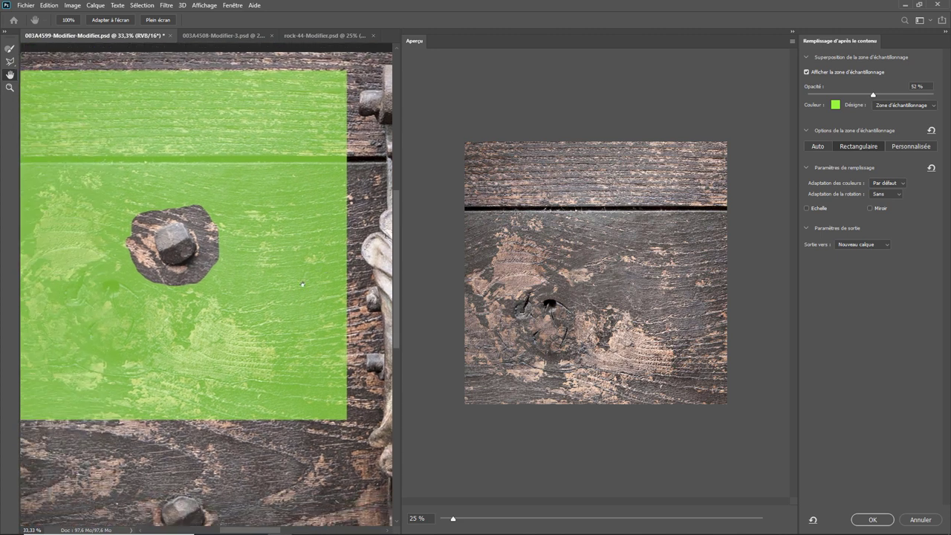
click(10, 87)
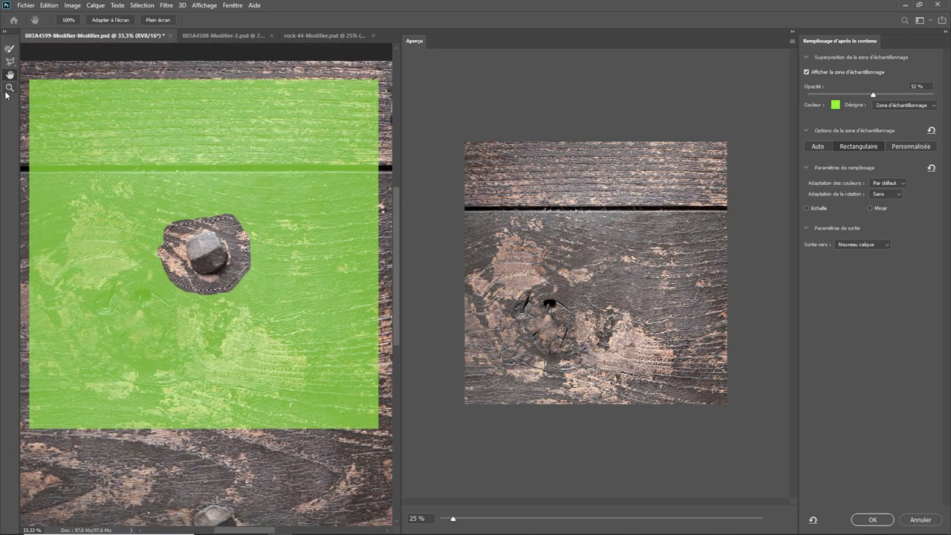
click(237, 202)
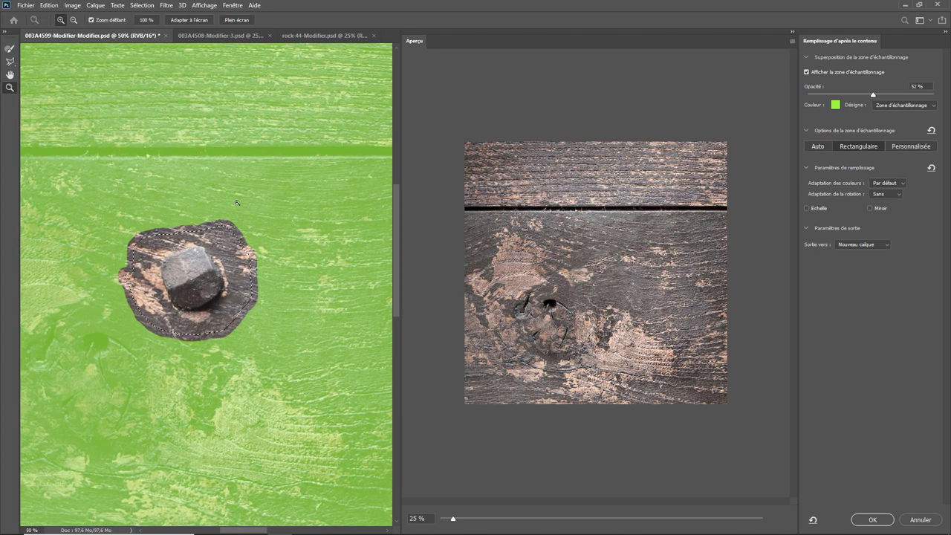
key(ctrl+minus)
key(ctrl+minus)
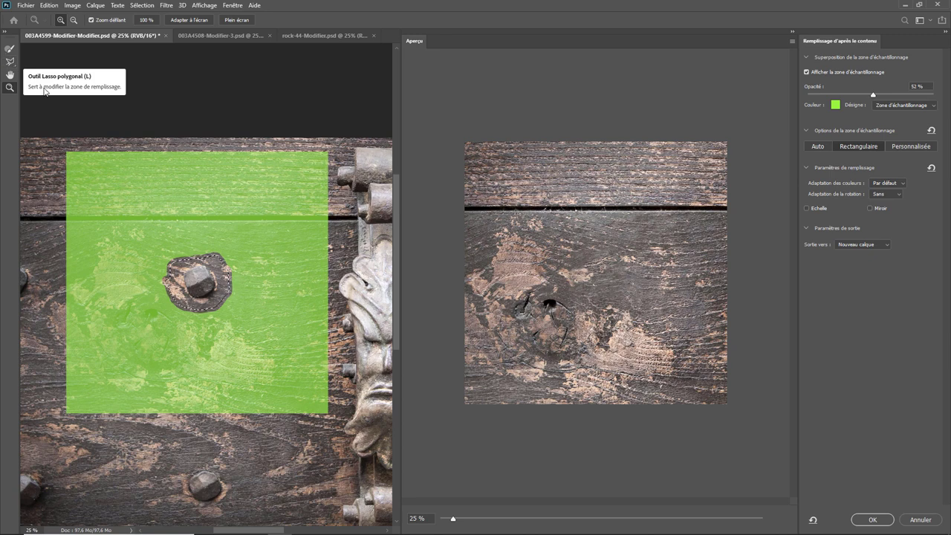
Add a polygonal region above the nail to the fill area and keep Default colour adaptation.
click(10, 61)
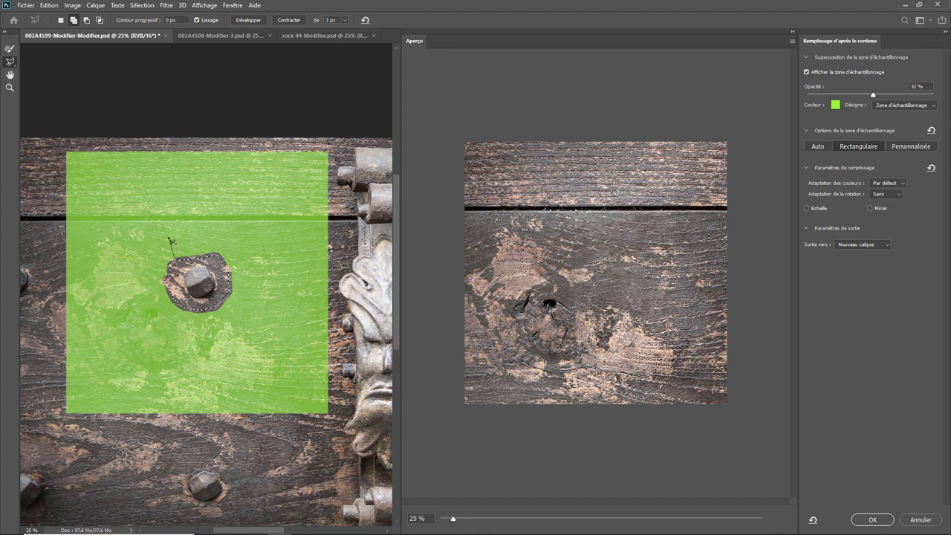
click(169, 237)
click(239, 237)
double_click(230, 269)
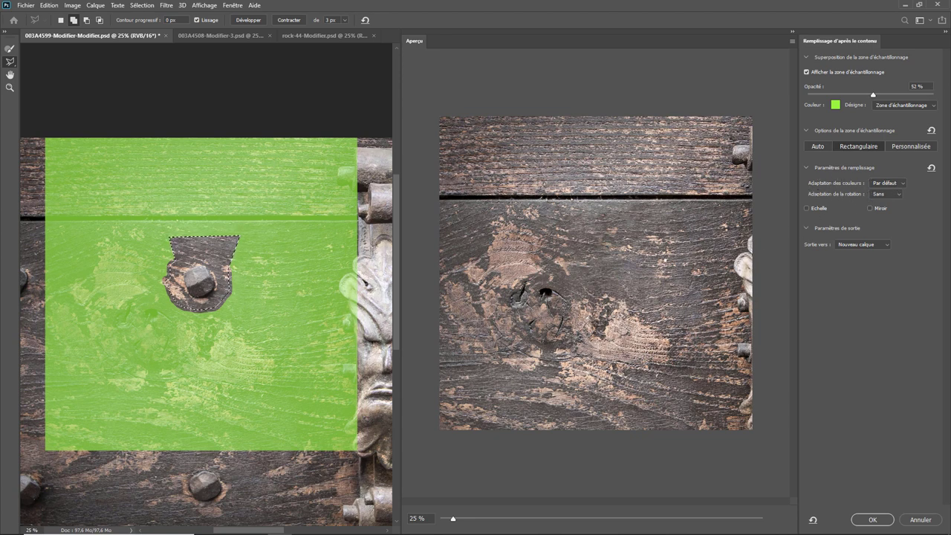
click(891, 187)
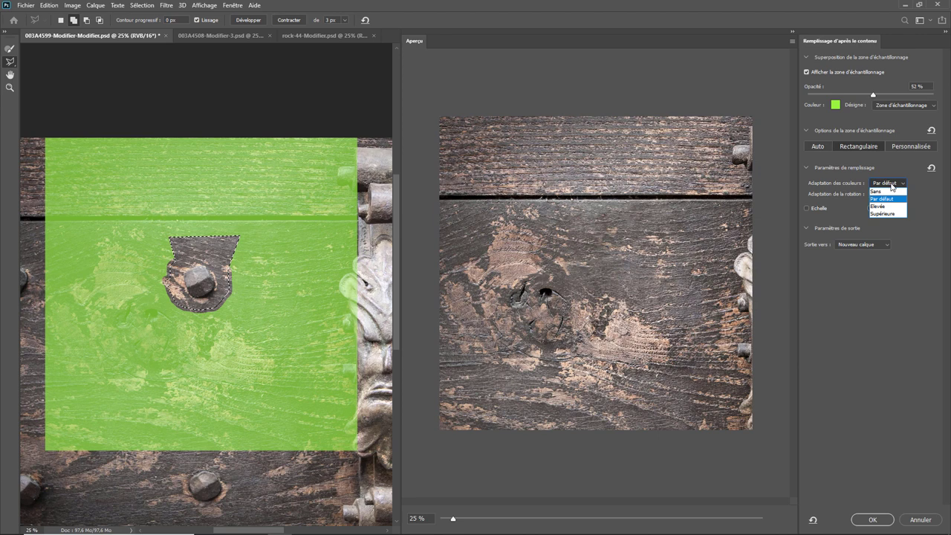
click(923, 258)
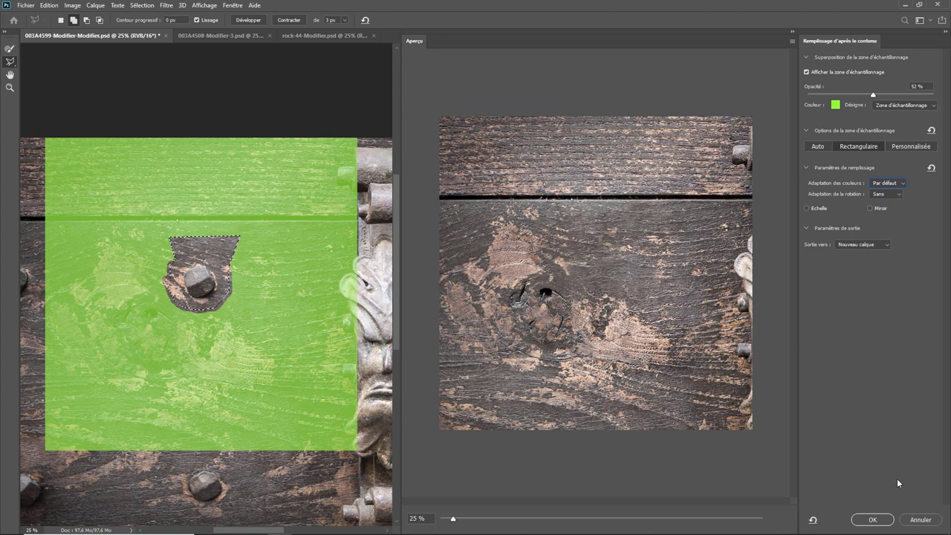
Cancel the door fill and loosely lasso the lion head on the fountain wall.
click(925, 524)
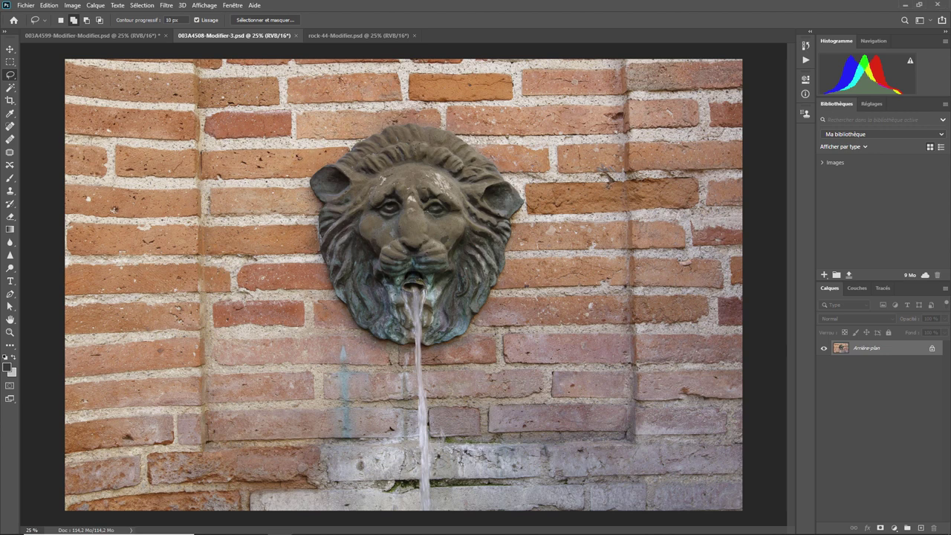
mouse_move(312, 166)
mouse_down()
mouse_move(539, 199)
mouse_move(517, 303)
mouse_move(487, 360)
mouse_move(418, 388)
mouse_move(361, 364)
mouse_move(321, 319)
mouse_move(298, 254)
mouse_move(311, 162)
mouse_up()
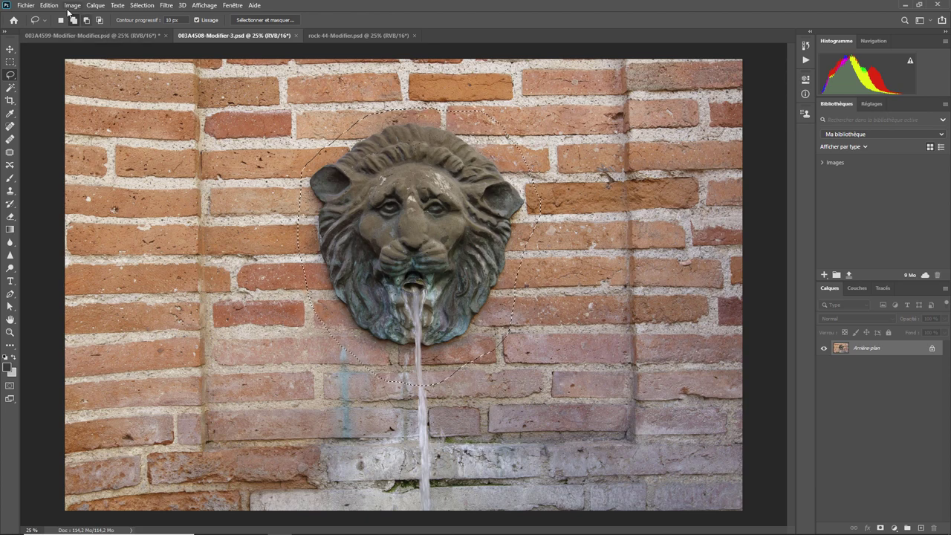
click(52, 6)
Run Content-Aware Fill on the lion head and zoom the preview in slightly.
click(100, 179)
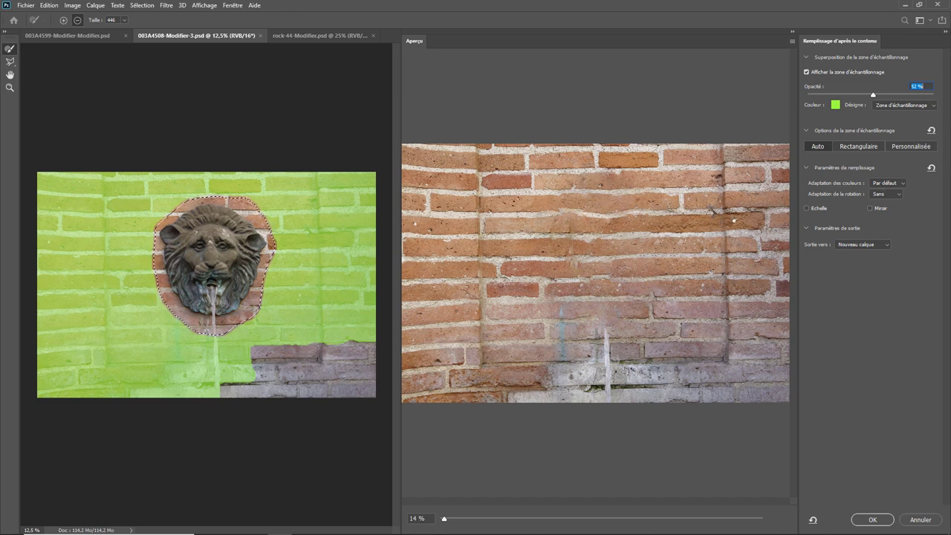
scroll(733, 220, up, 1)
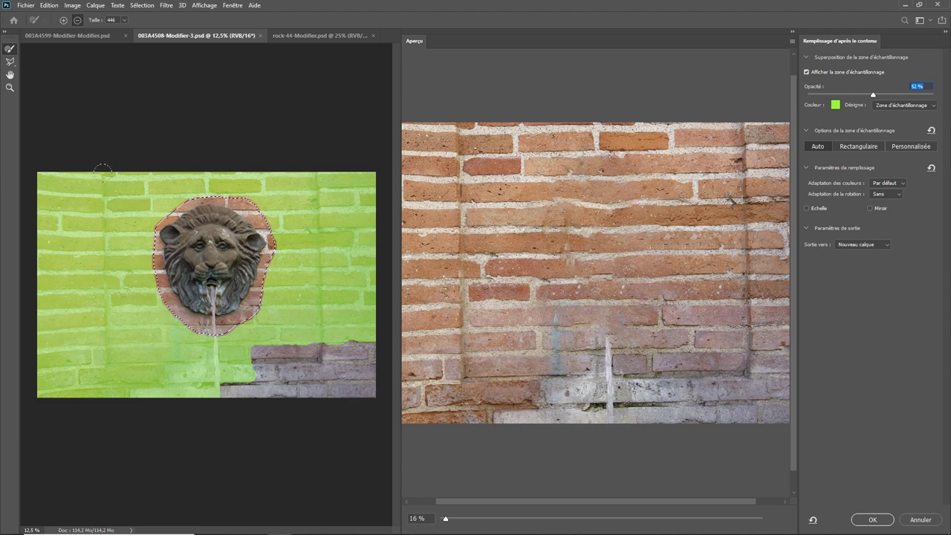
Shrink the sampling brush and subtract both vertical wall recesses from the sampling area.
click(123, 22)
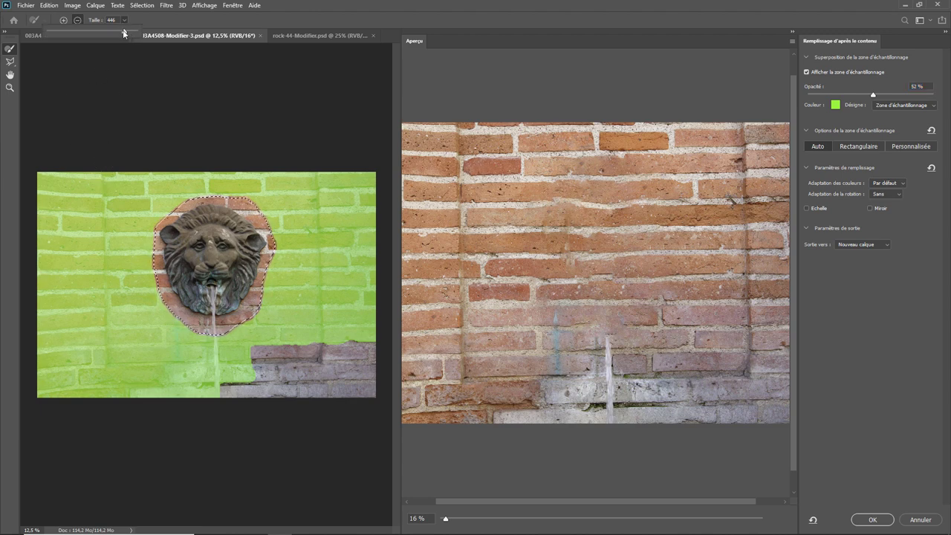
drag(110, 30, 112, 32)
drag(104, 175, 107, 367)
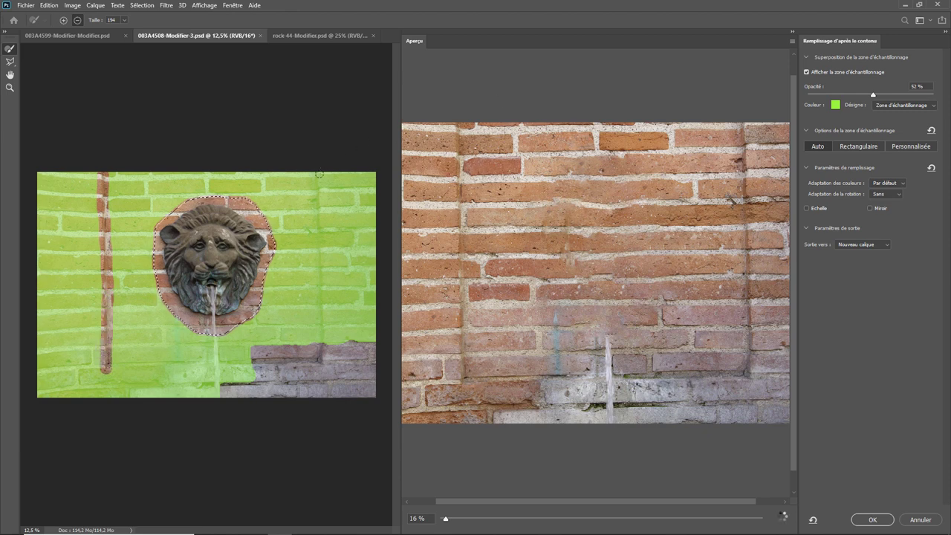
drag(315, 174, 321, 370)
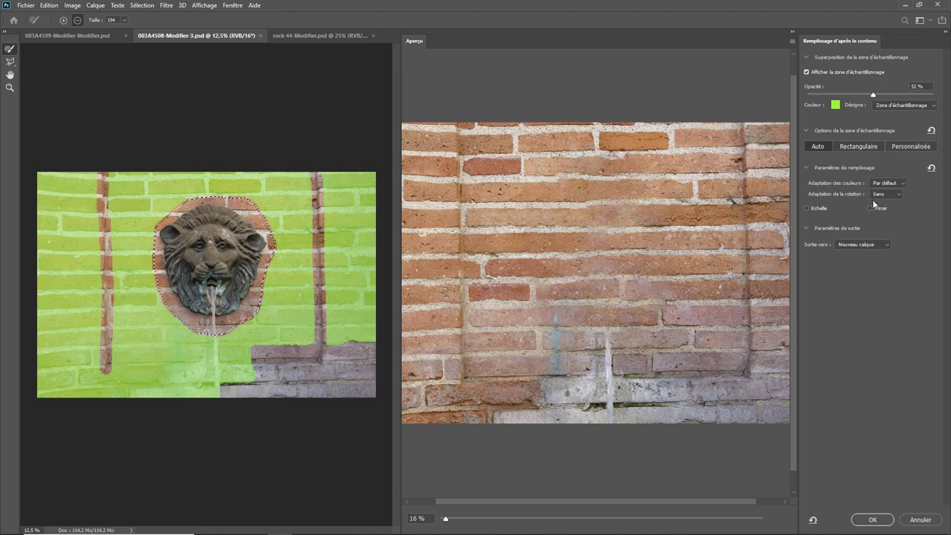
Enable Miroir sampling, try Echelle briefly, then leave Echelle unchecked.
click(870, 208)
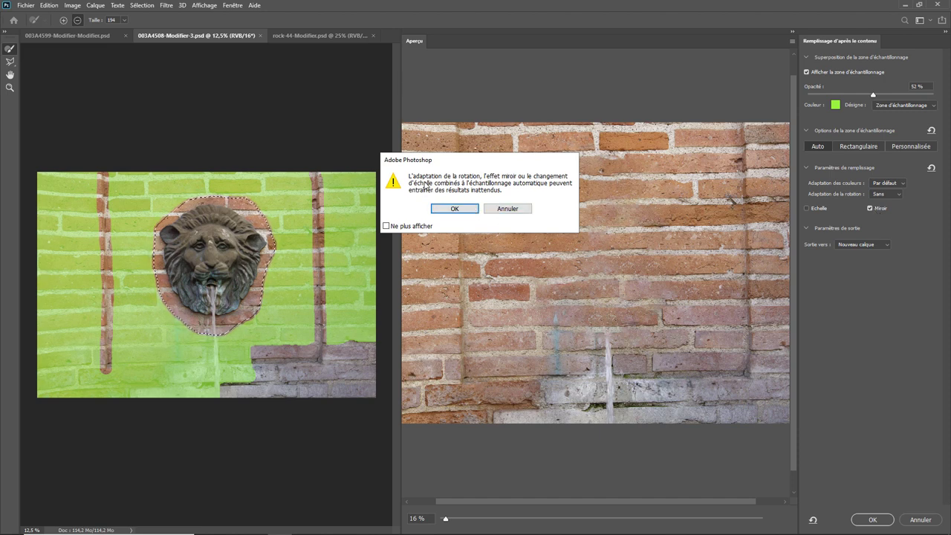
click(457, 209)
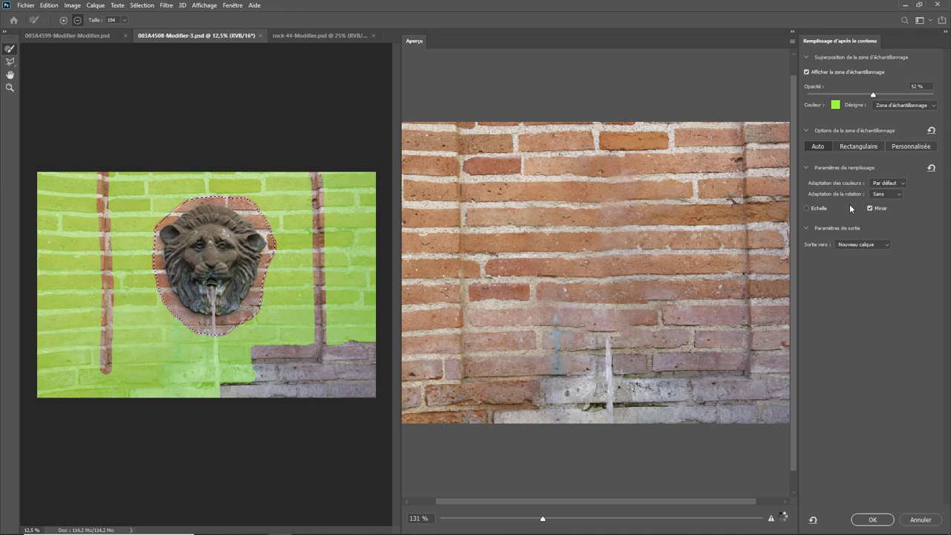
click(808, 208)
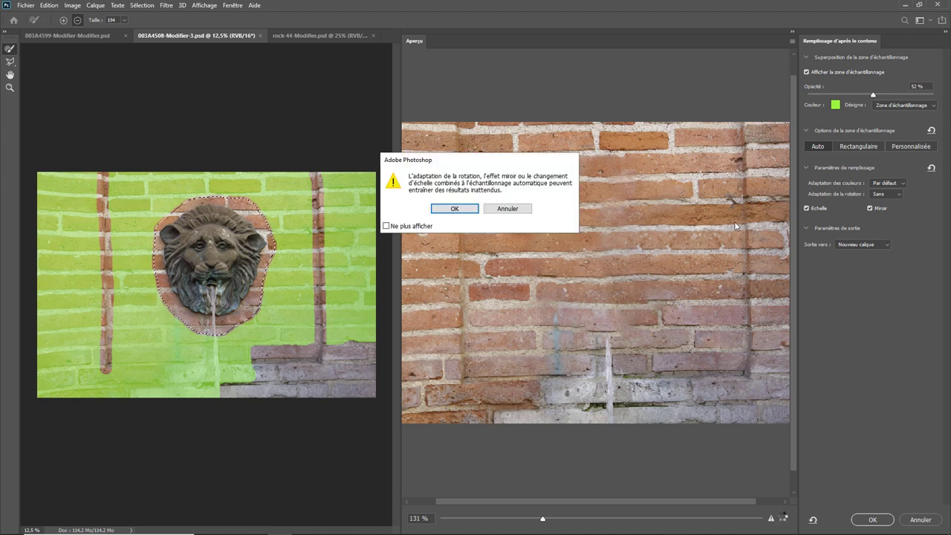
click(459, 211)
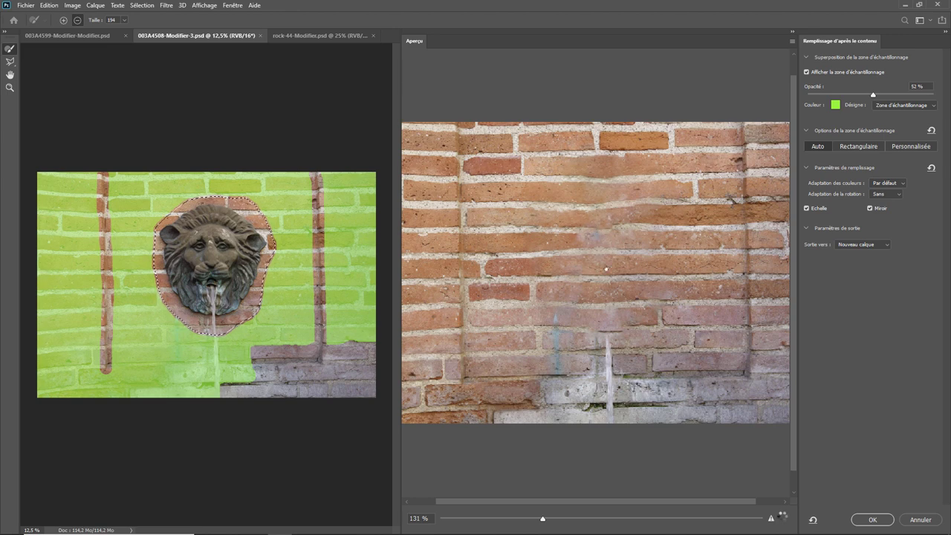
click(815, 210)
Set colour adaptation to Sans after briefly trying Supérieure.
click(889, 184)
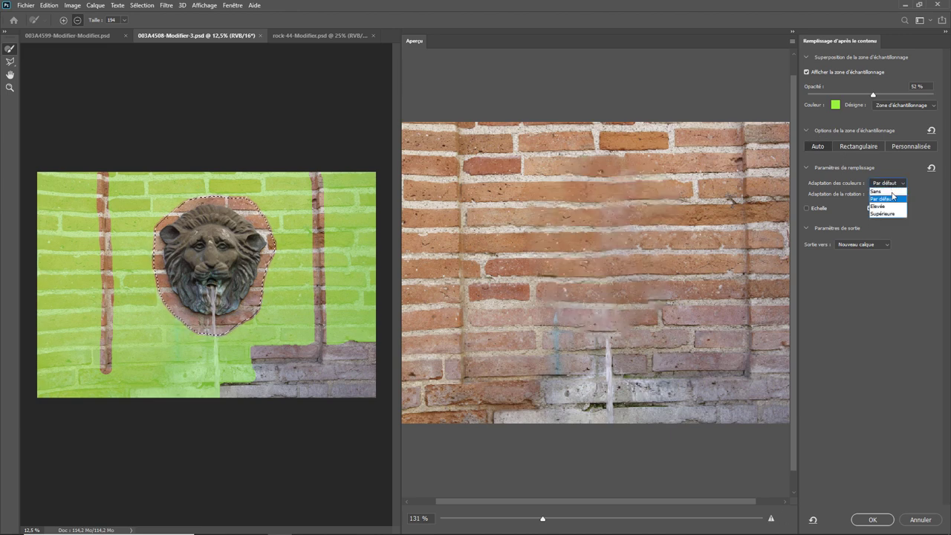
click(884, 214)
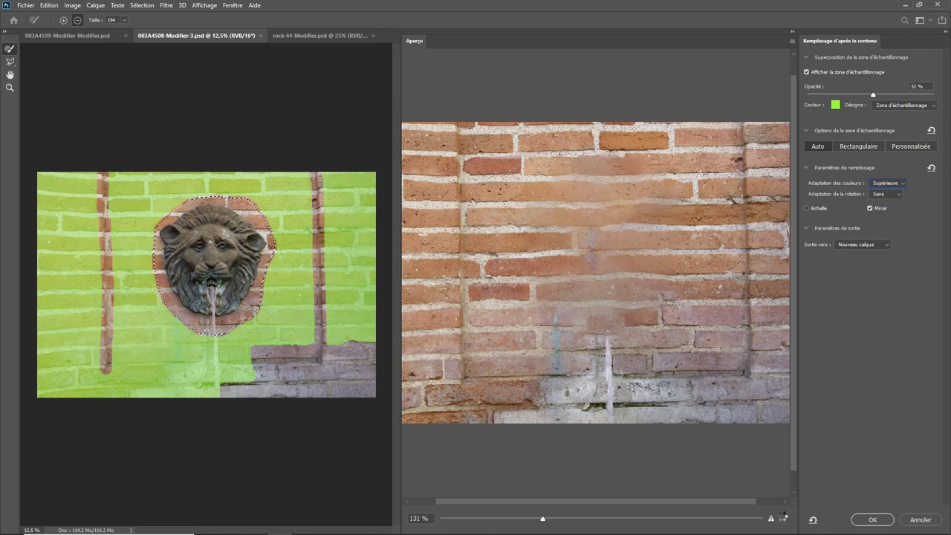
drag(543, 518, 446, 518)
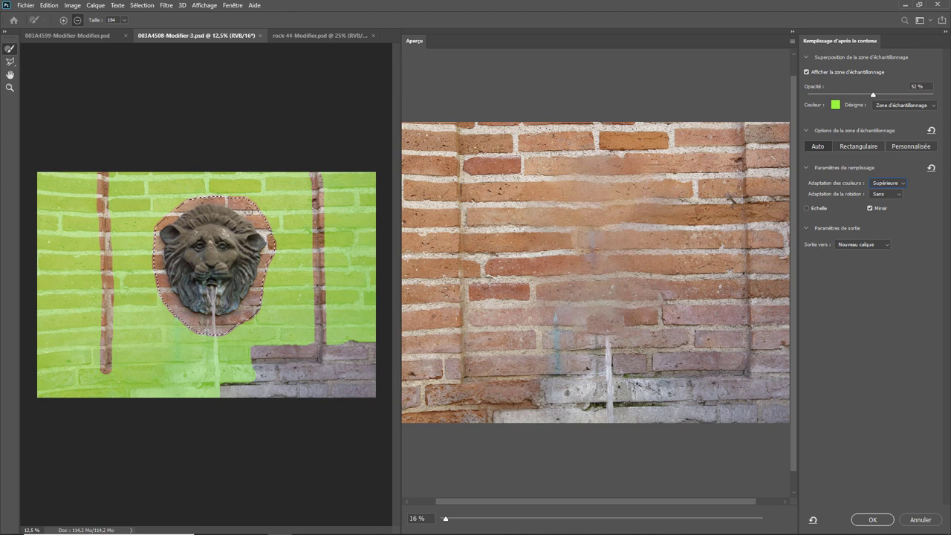
click(890, 180)
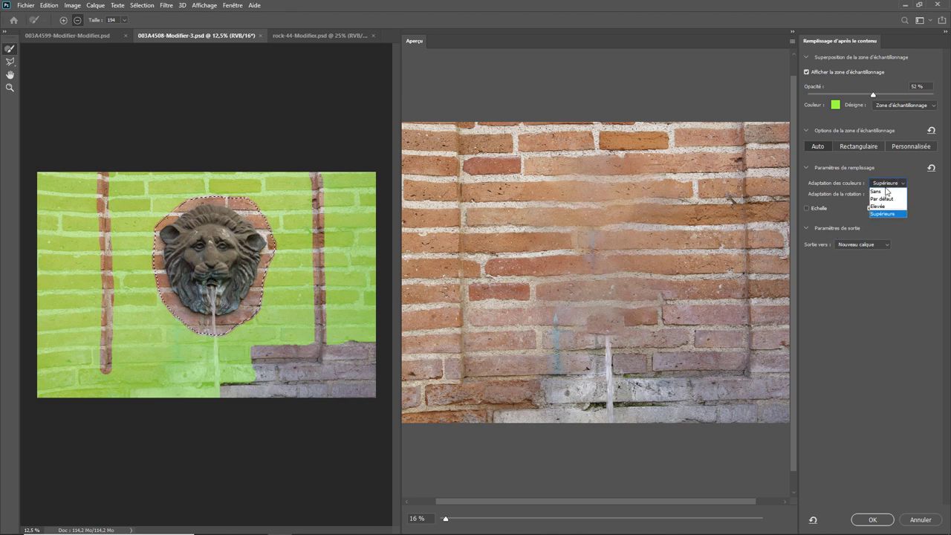
click(886, 184)
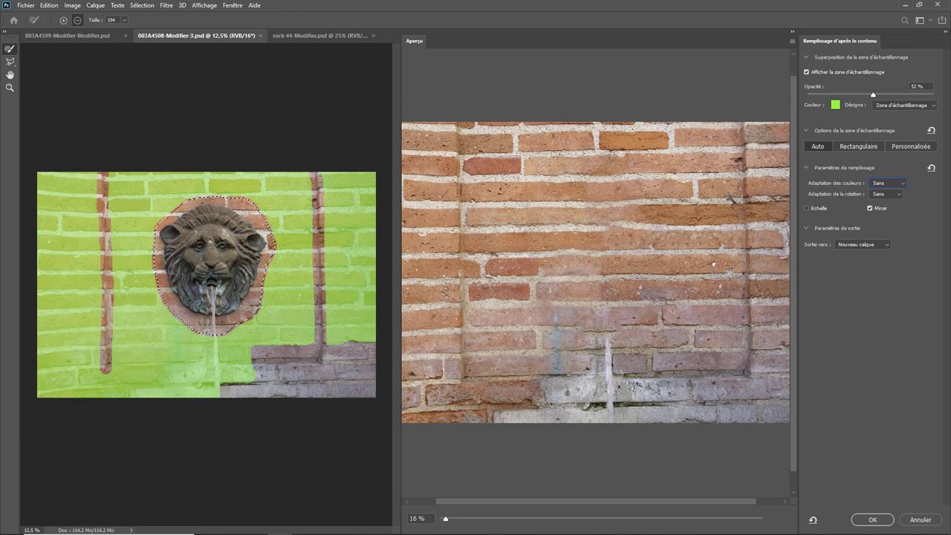
Set rotation adaptation to Faible and accept the warning.
click(887, 195)
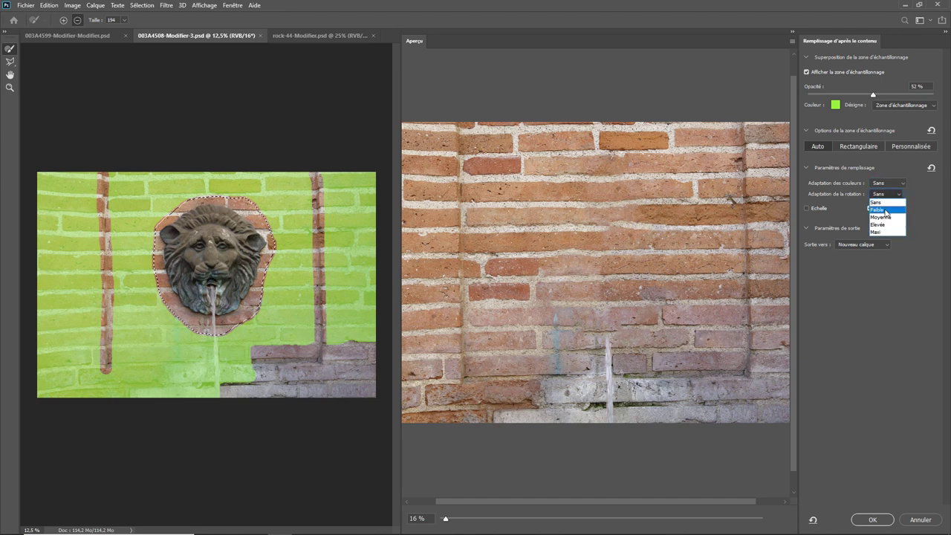
click(885, 212)
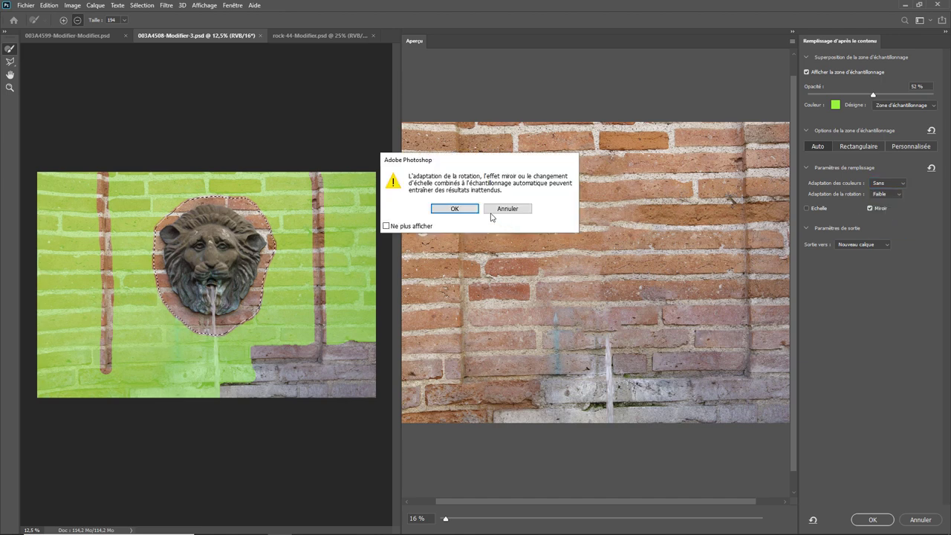
click(462, 212)
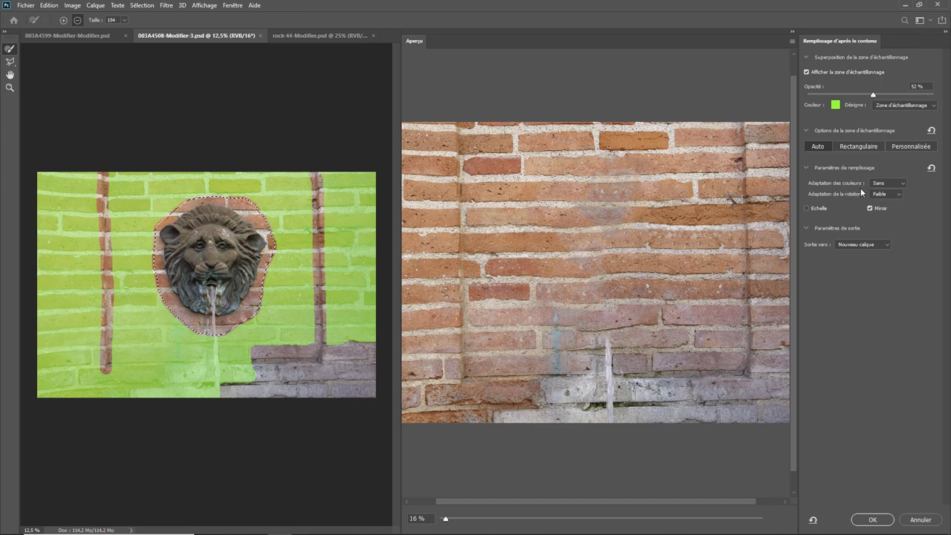
Cancel the fountain fill, switch to the rock-44 document, and zoom out twice.
click(922, 521)
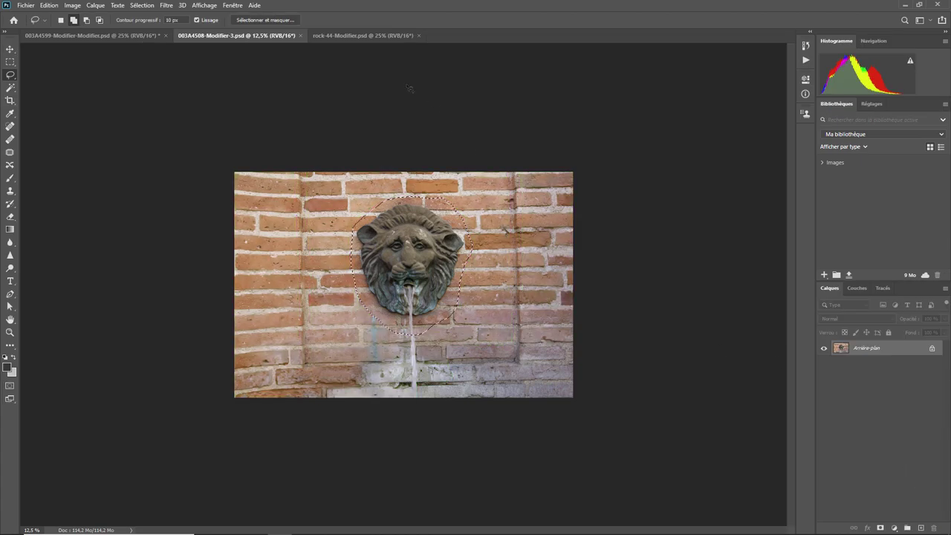
click(354, 36)
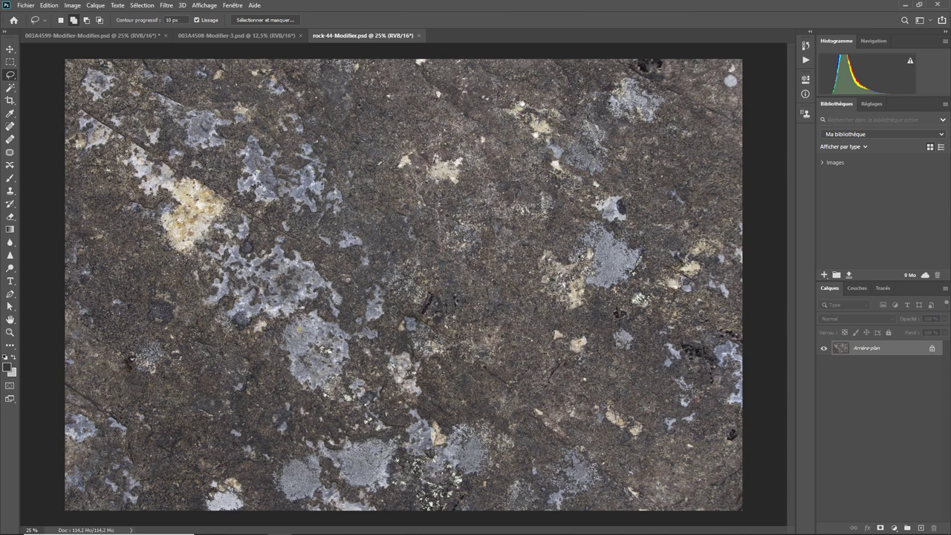
key(ctrl+minus)
key(ctrl+minus)
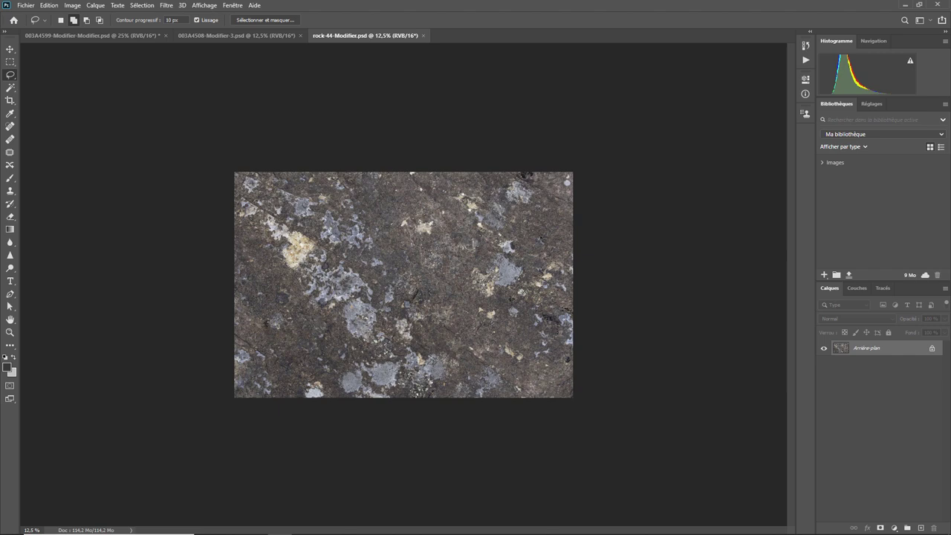
key(ctrl+minus)
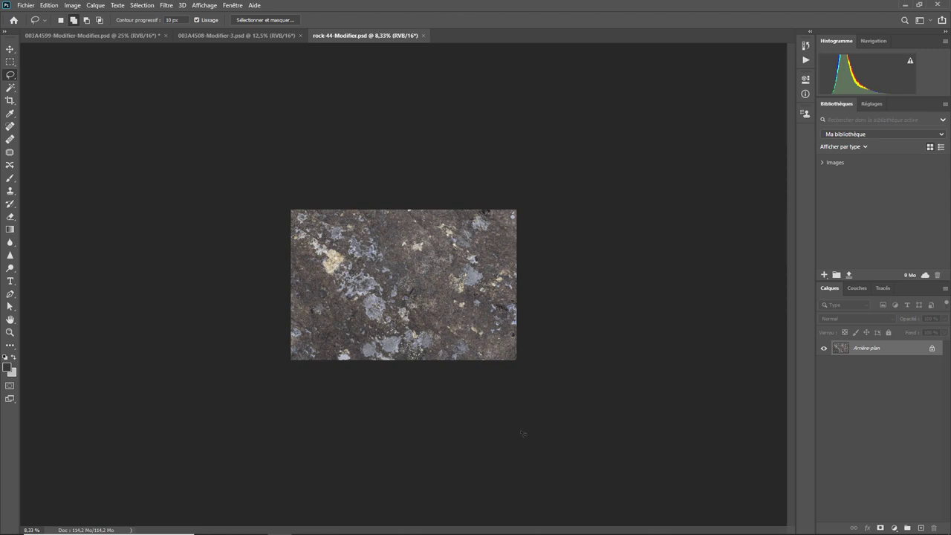
Set the canvas size to width 10000 and height 7000 pixels.
click(70, 6)
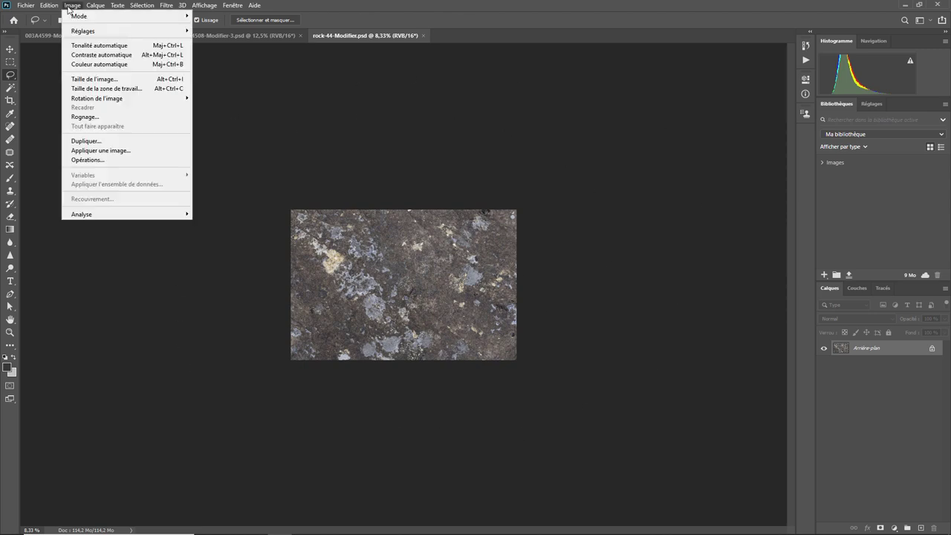
click(107, 89)
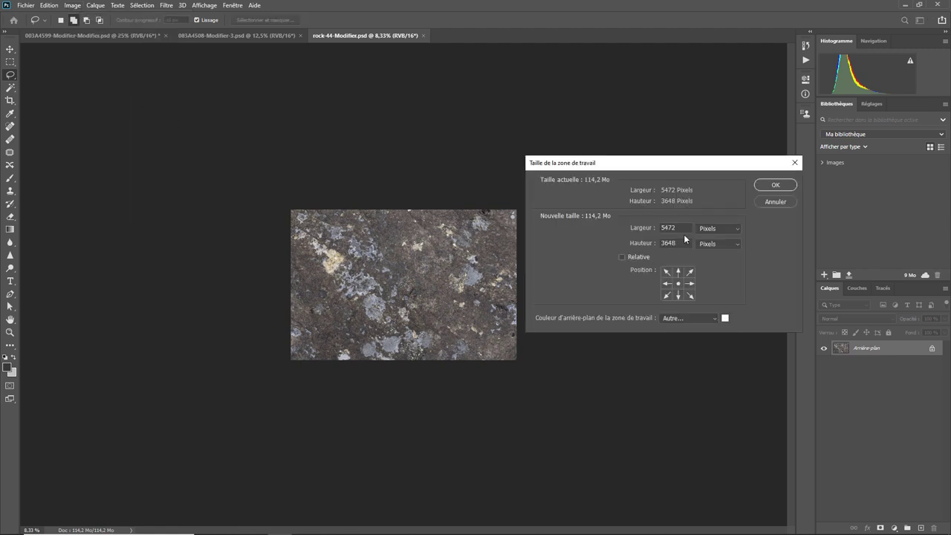
drag(683, 226, 640, 228)
text(10000)
drag(678, 243, 649, 242)
text(7000)
click(776, 186)
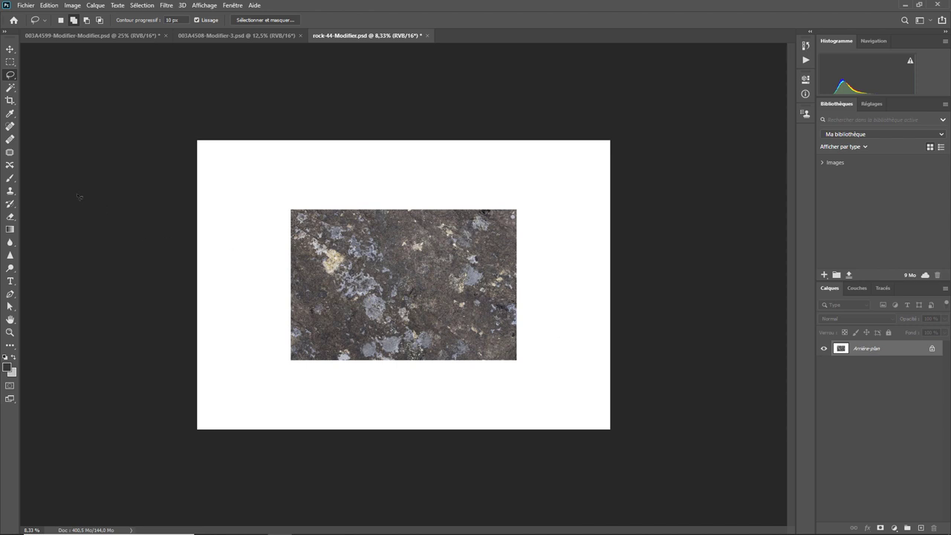
Use a 512 px Clone Stamp brush to clone rock above the top-left edge.
click(10, 194)
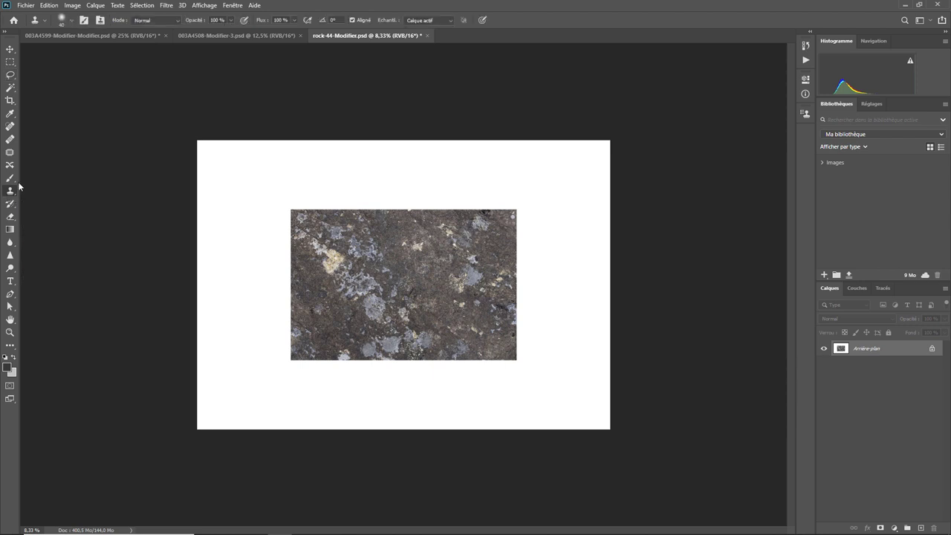
click(72, 21)
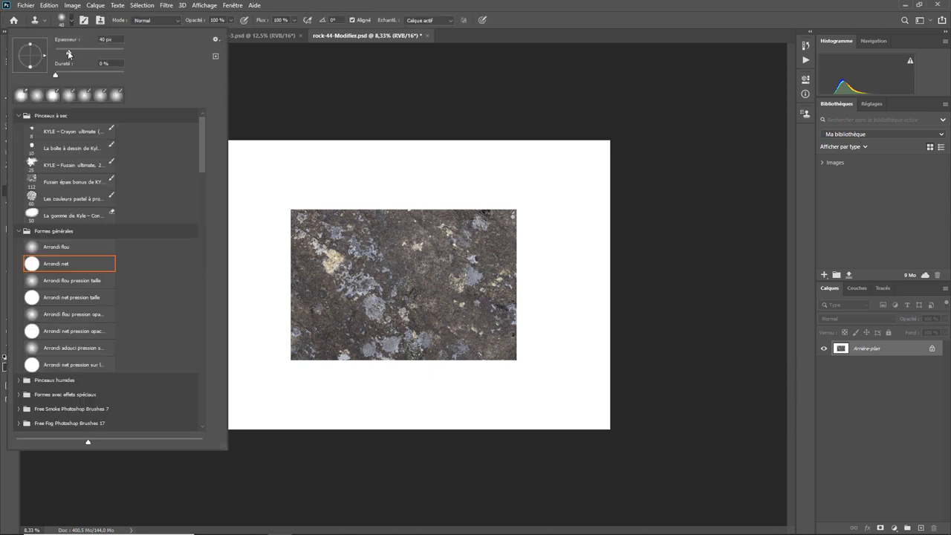
drag(97, 54, 98, 52)
text(14)
drag(108, 52, 118, 57)
key(Return)
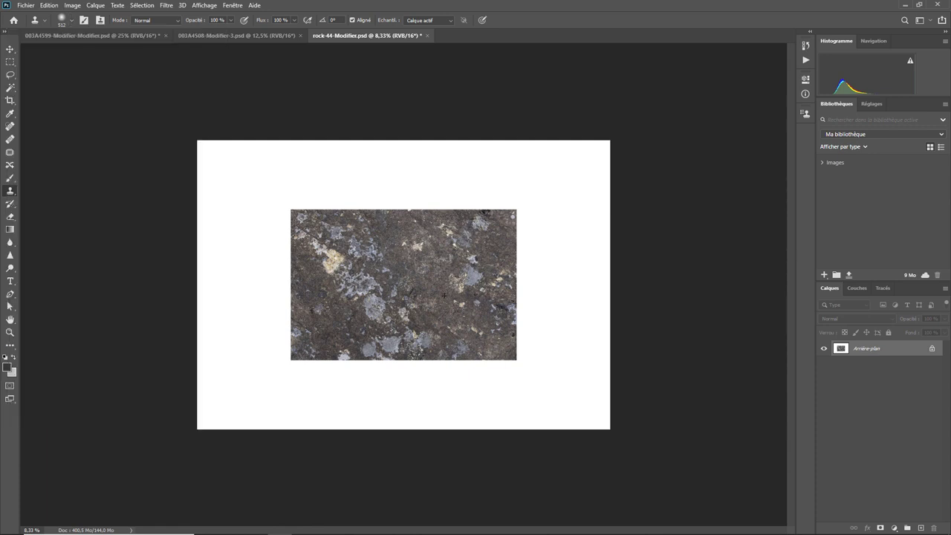
mouse_move(353, 199)
mouse_down()
mouse_move(401, 205)
mouse_move(325, 198)
mouse_move(293, 209)
mouse_move(355, 178)
mouse_move(411, 209)
mouse_up()
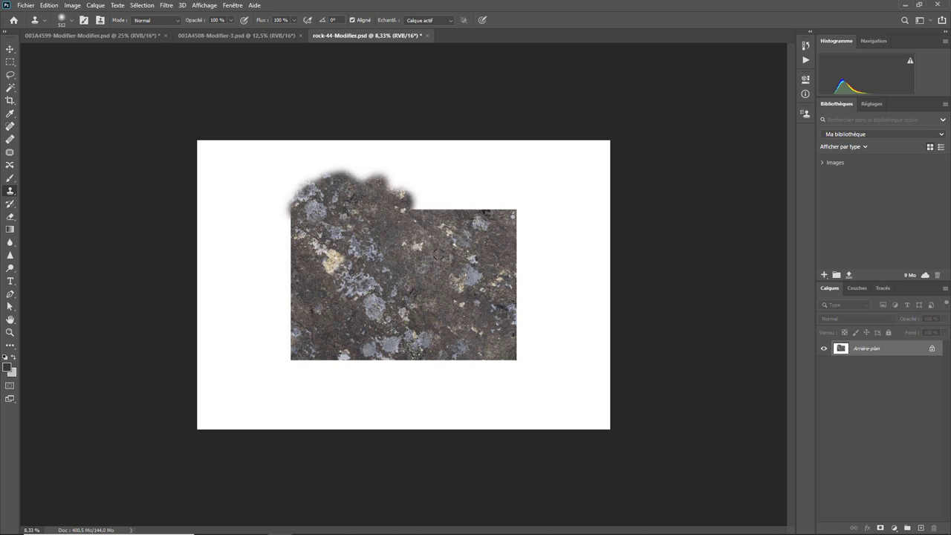
Clone one more patch above the rock's top edge, then undo the cloned strokes.
drag(395, 276, 378, 289)
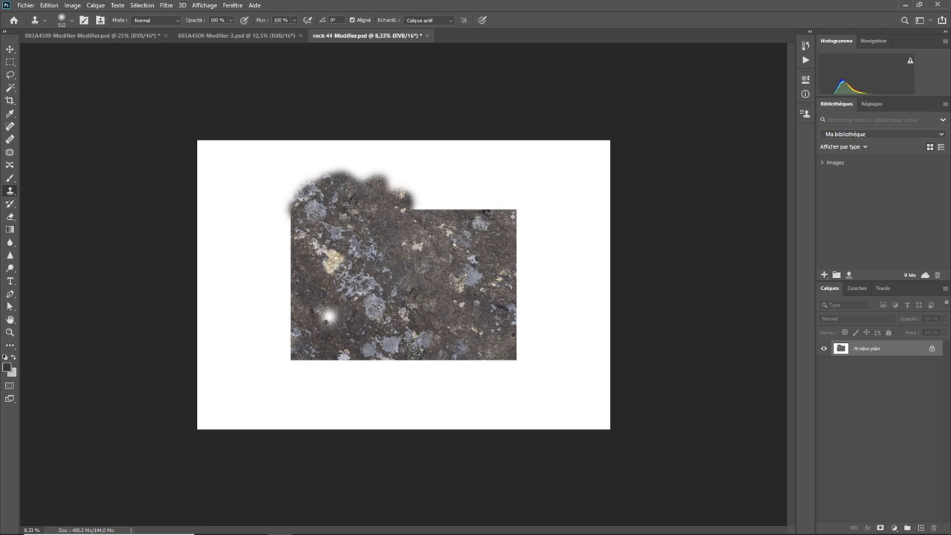
drag(409, 199, 433, 201)
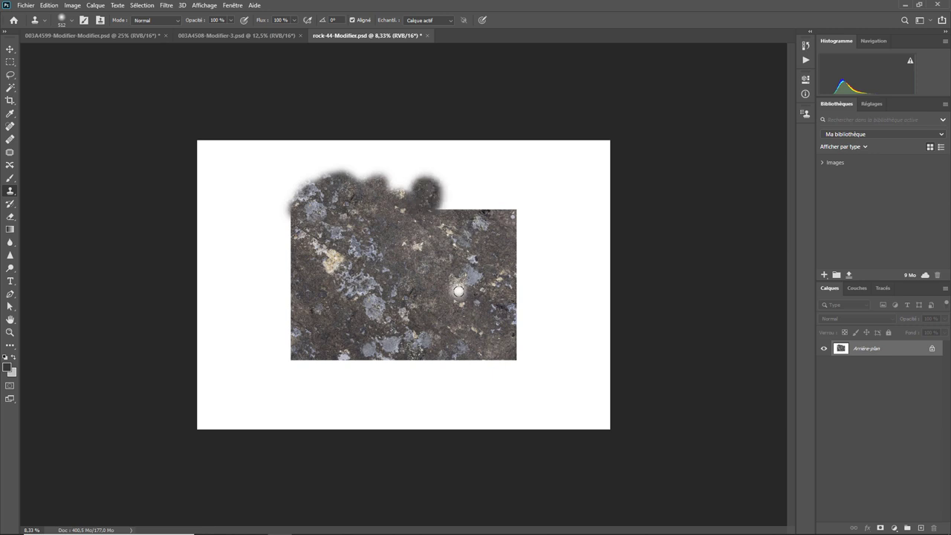
key(ctrl+z)
key(ctrl+z)
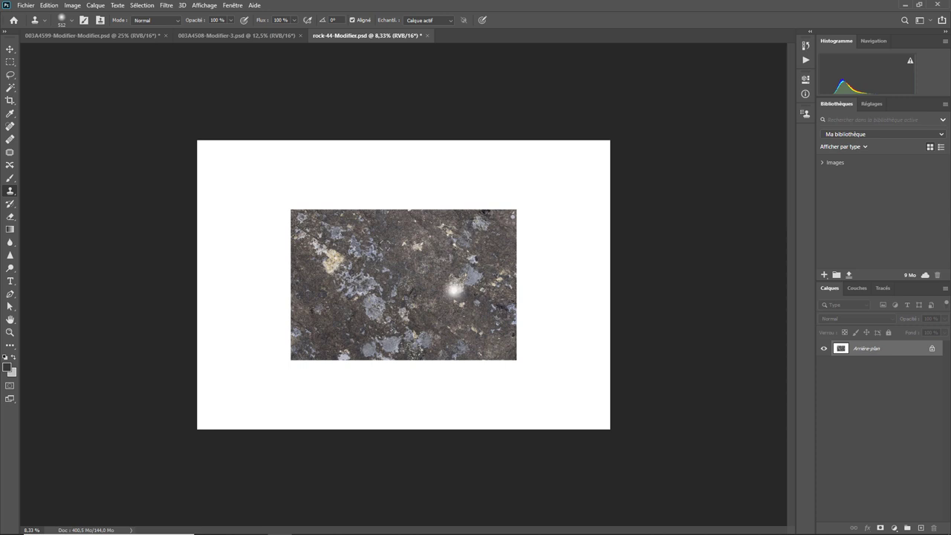
click(10, 62)
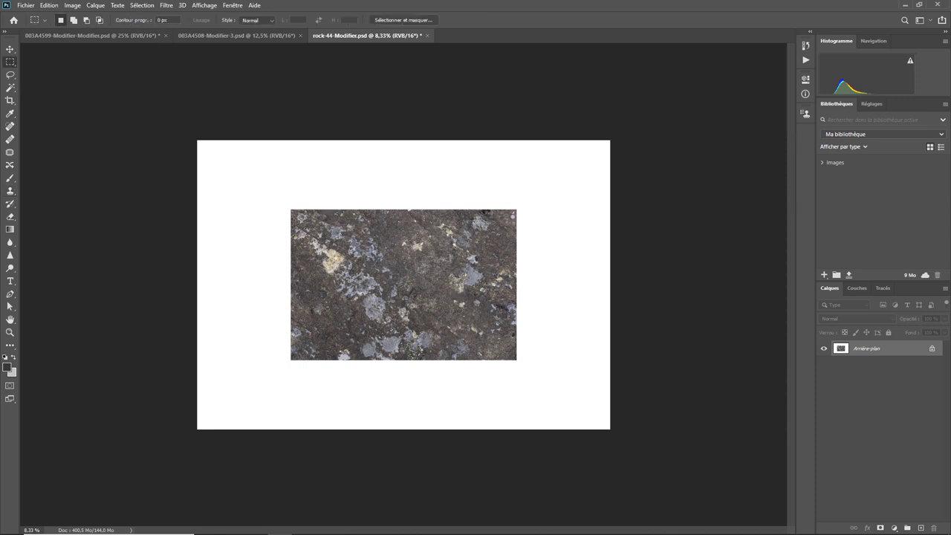
Copy a rectangle of the rock onto a new layer and flip it vertically.
drag(294, 217, 516, 349)
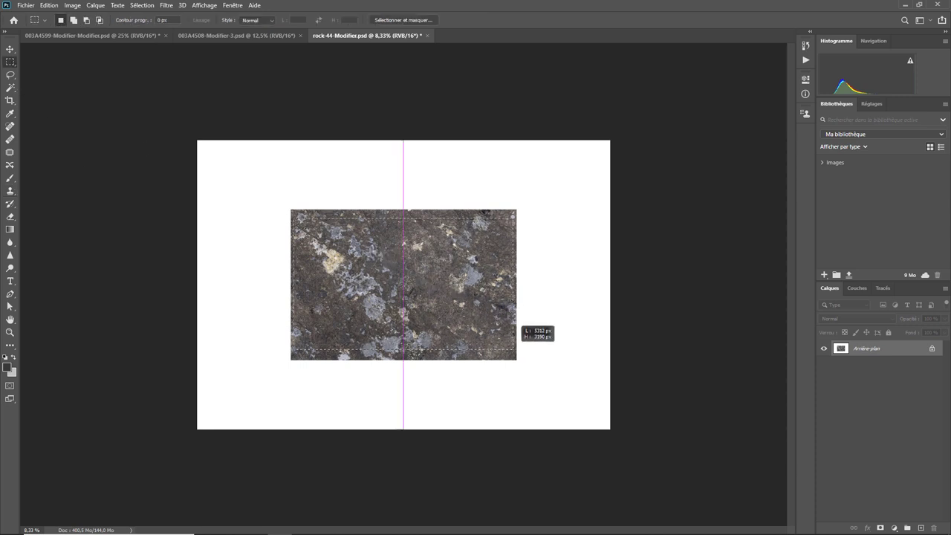
right_click(422, 286)
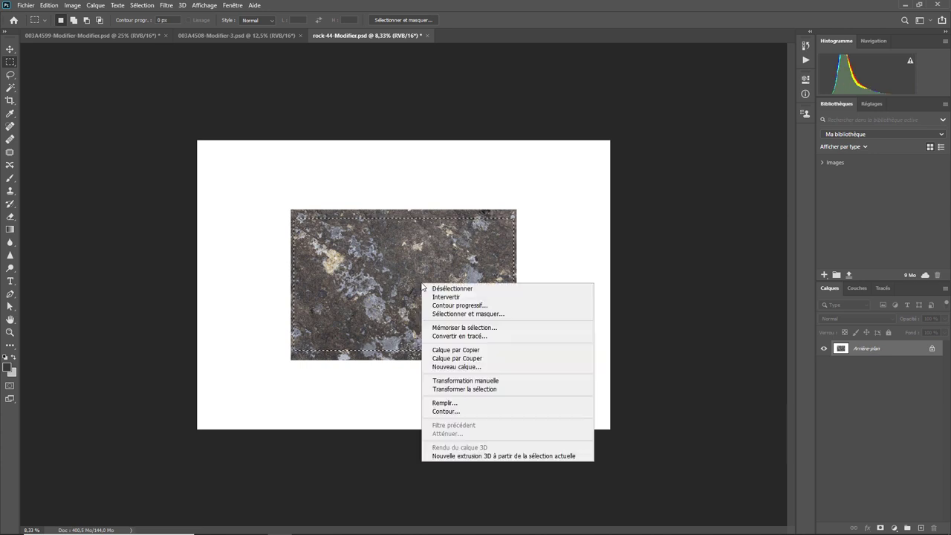
click(460, 350)
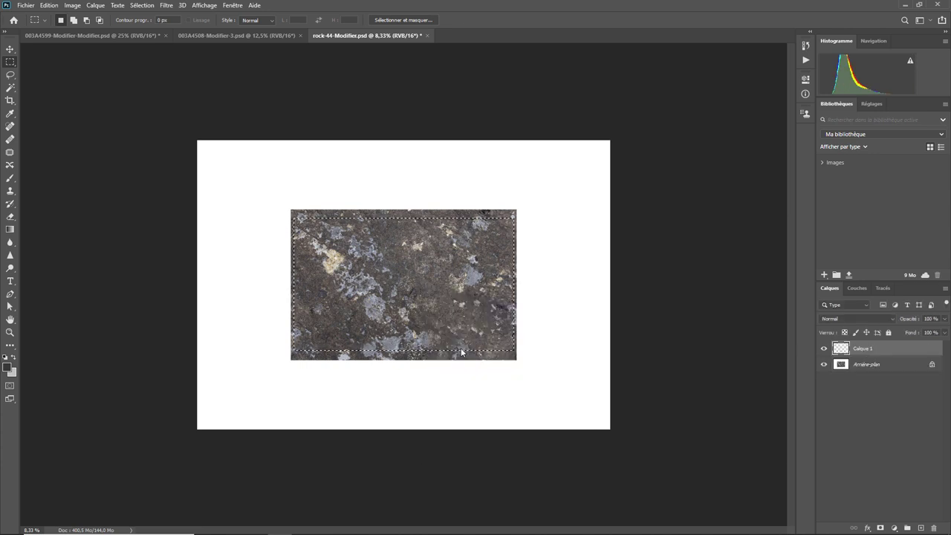
click(49, 5)
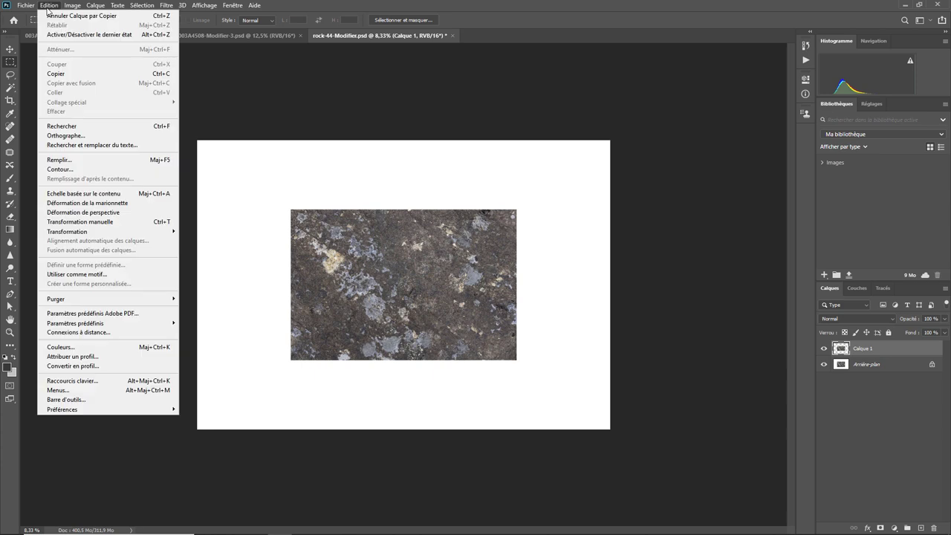
mouse_move(66, 231)
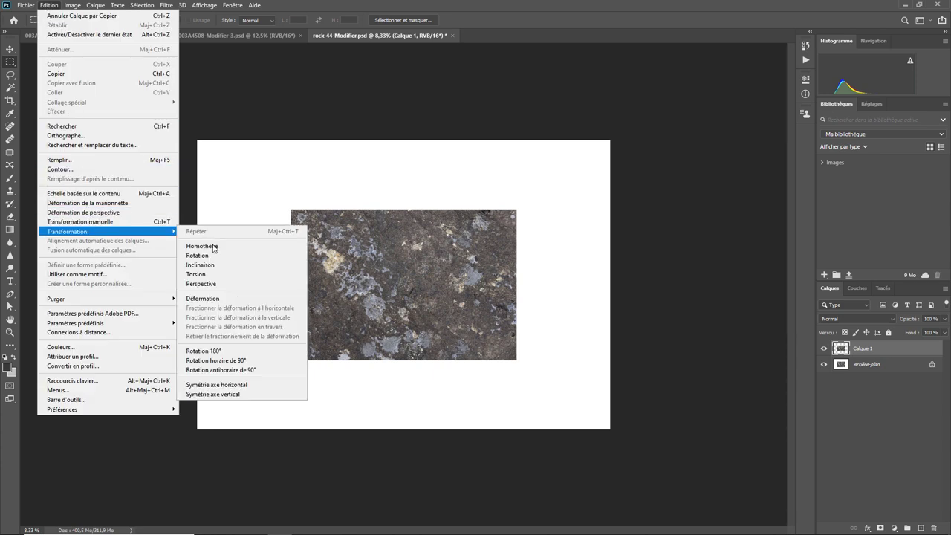
click(245, 395)
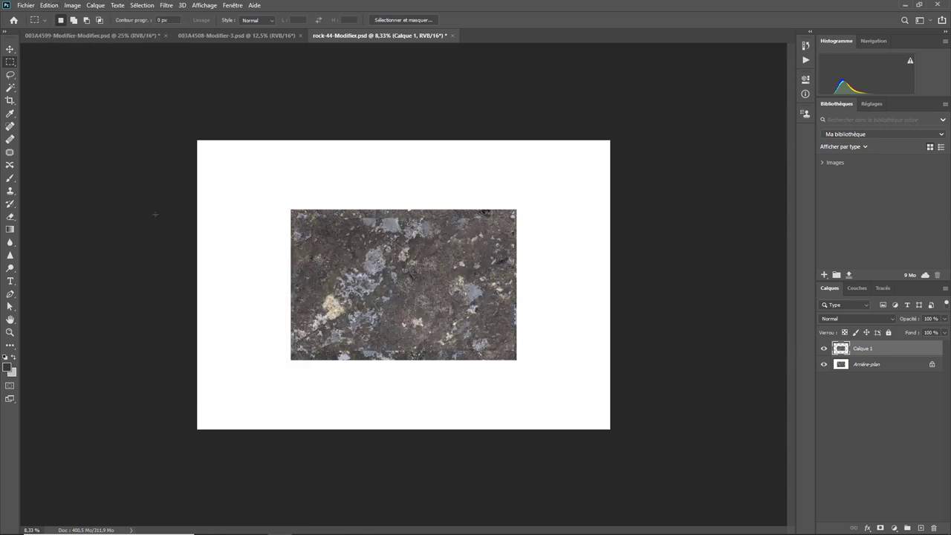
Move the flipped rock copy upward, then undo back to the single rock layer.
key(v)
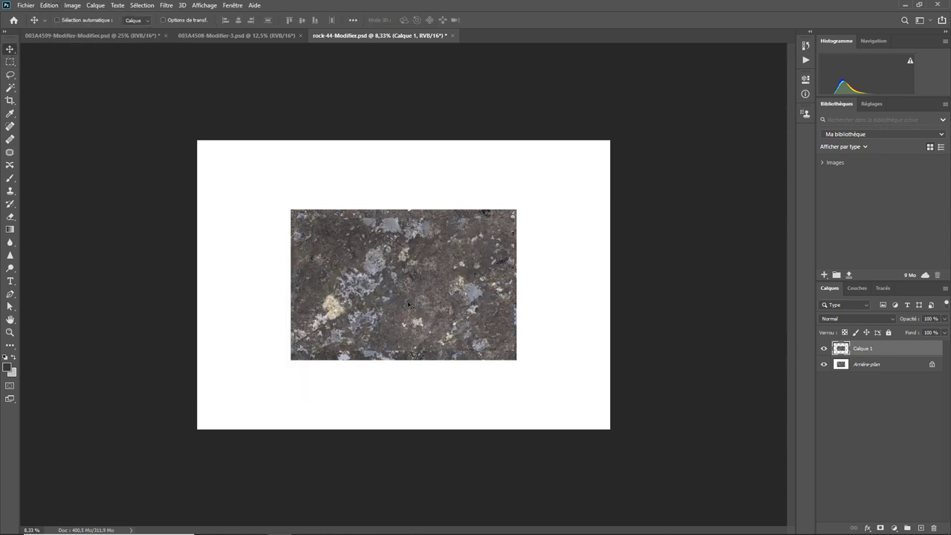
drag(410, 306, 406, 175)
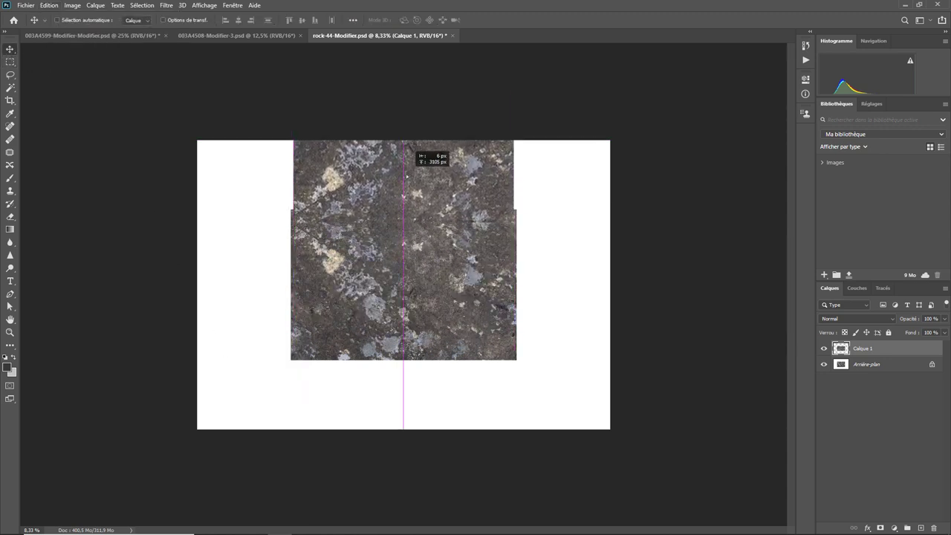
drag(406, 175, 406, 175)
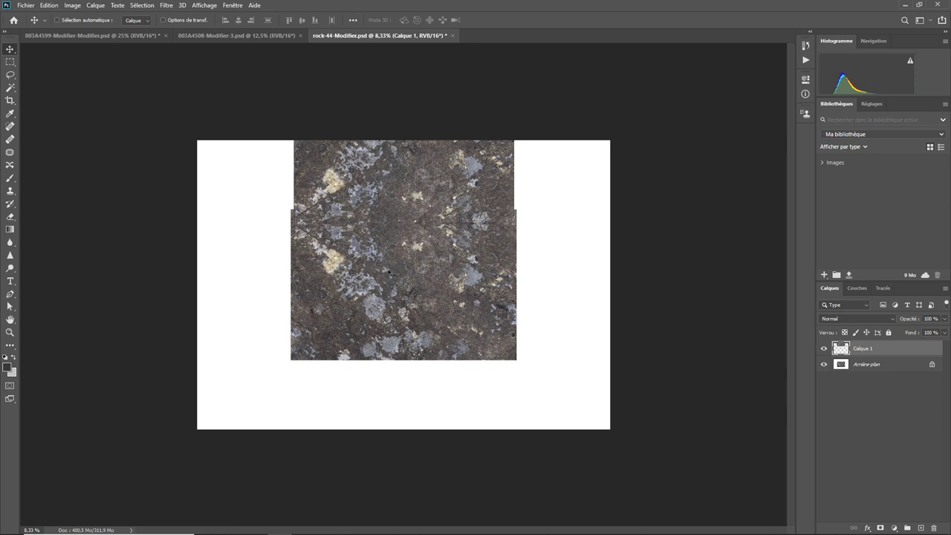
key(ctrl+z)
key(ctrl+z)
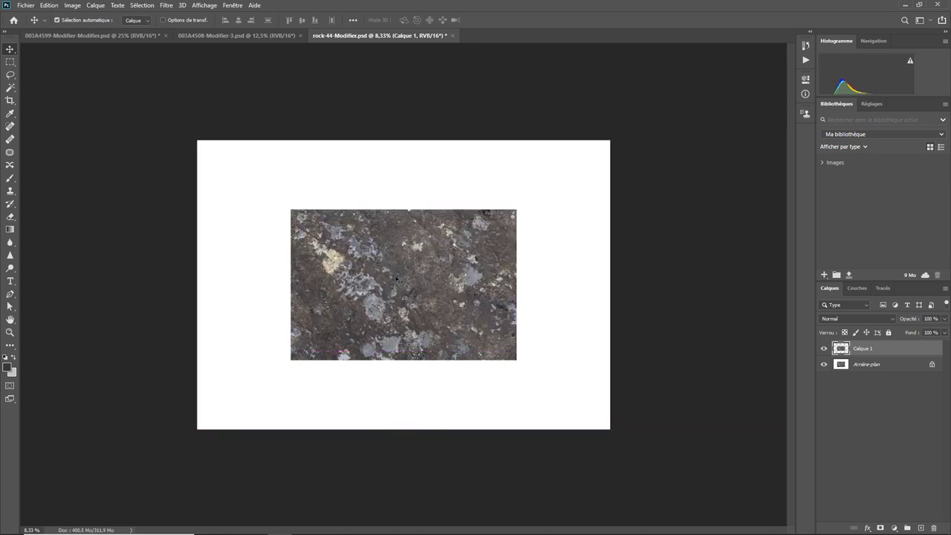
key(ctrl+z)
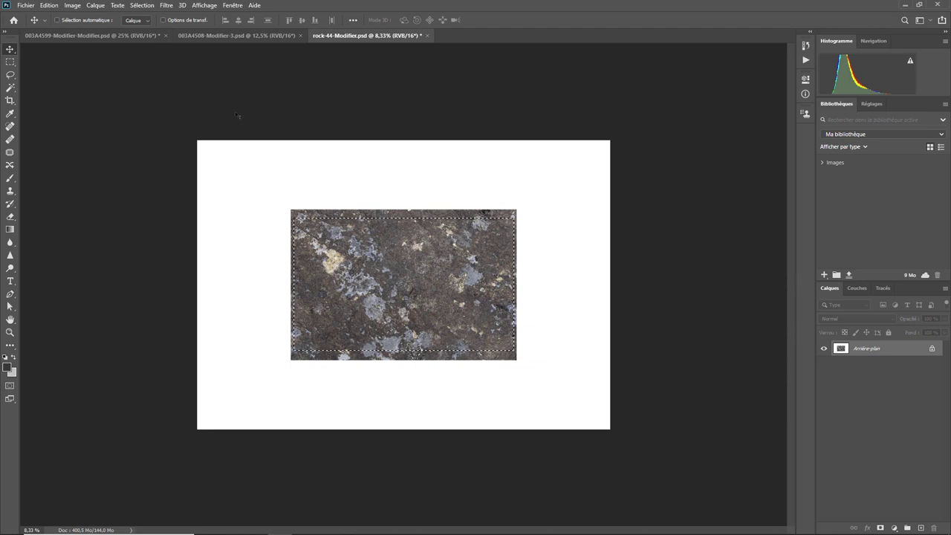
Draw a rectangle just inside the rock photo's edges and invert the selection.
key(ctrl+d)
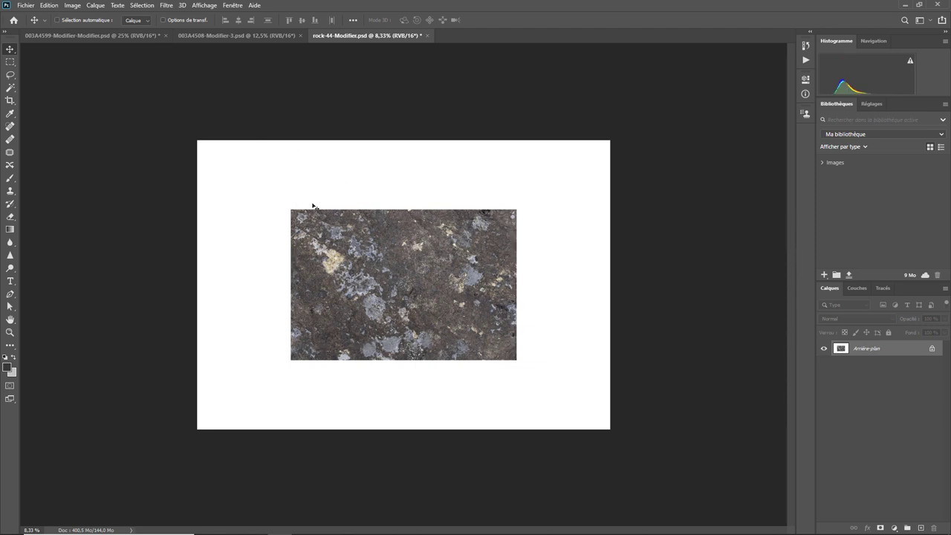
click(10, 62)
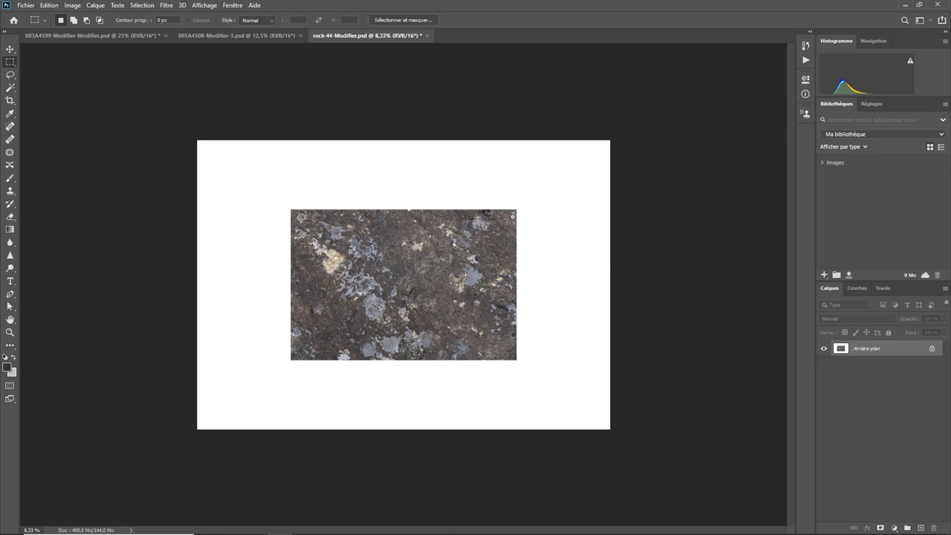
drag(298, 216, 515, 353)
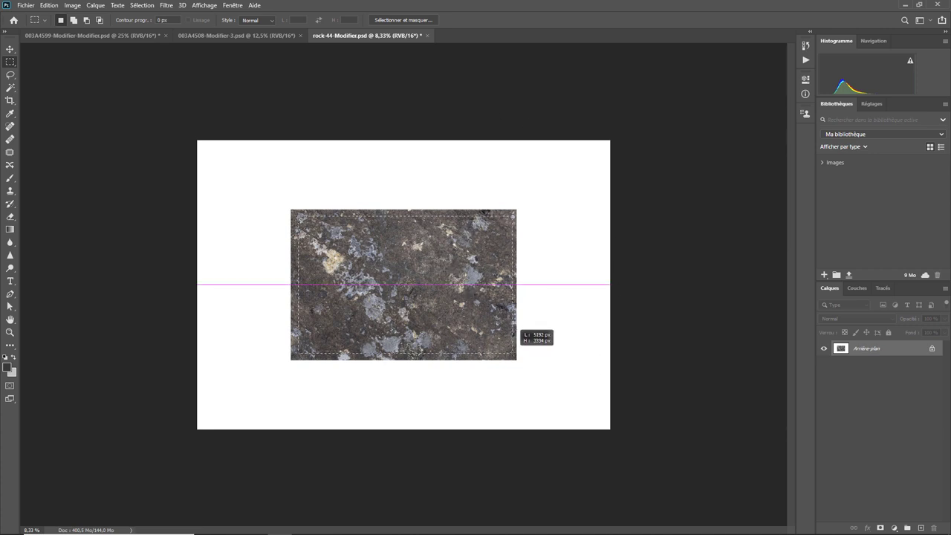
drag(515, 353, 515, 354)
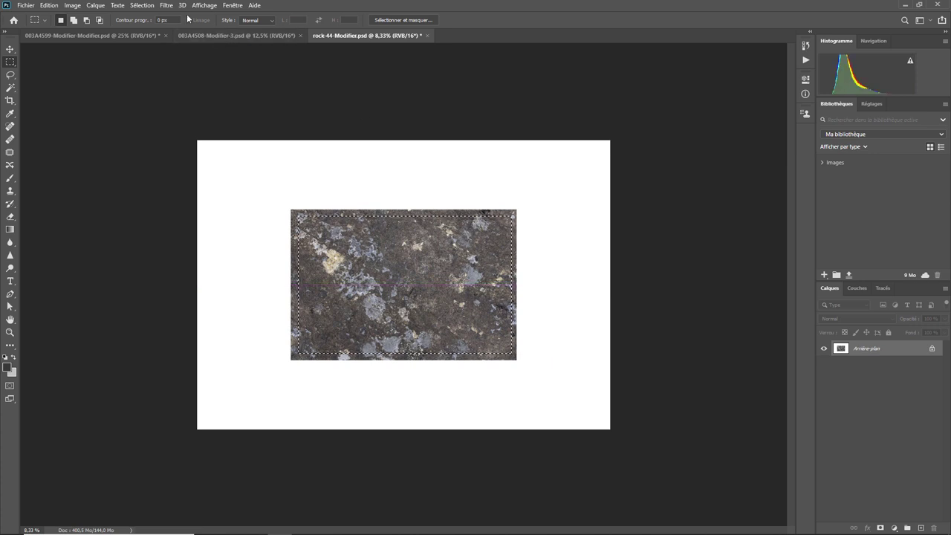
click(142, 6)
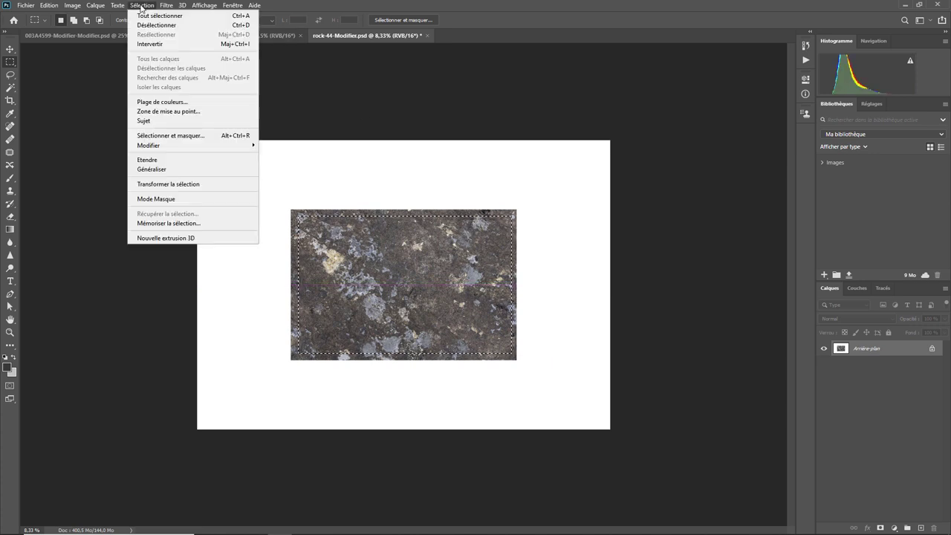
click(156, 43)
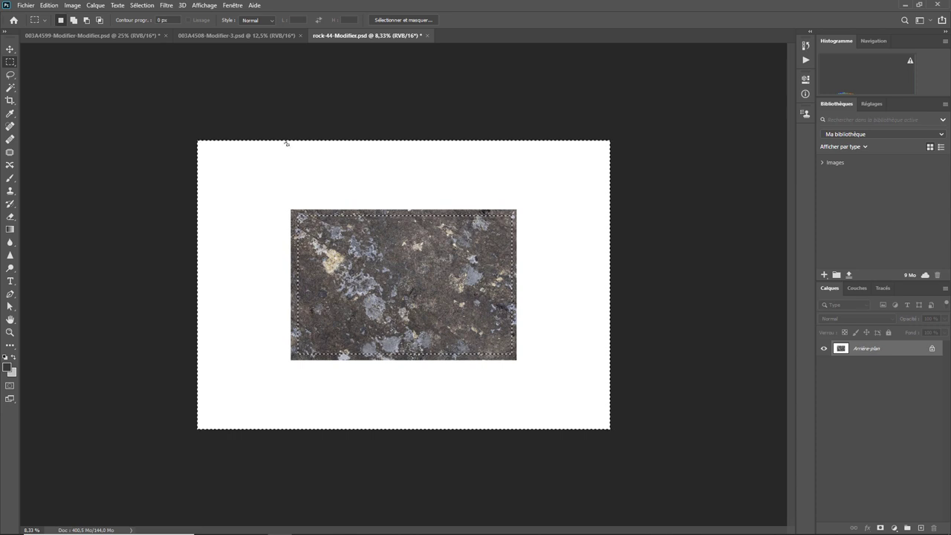
Start Content-Aware Fill on the border and add the missed spot to the sampling area.
click(46, 8)
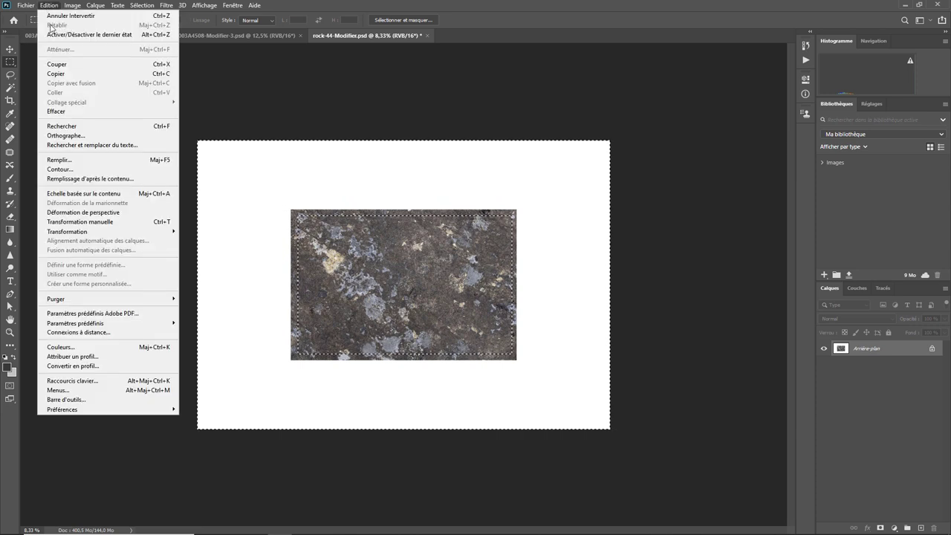
click(76, 182)
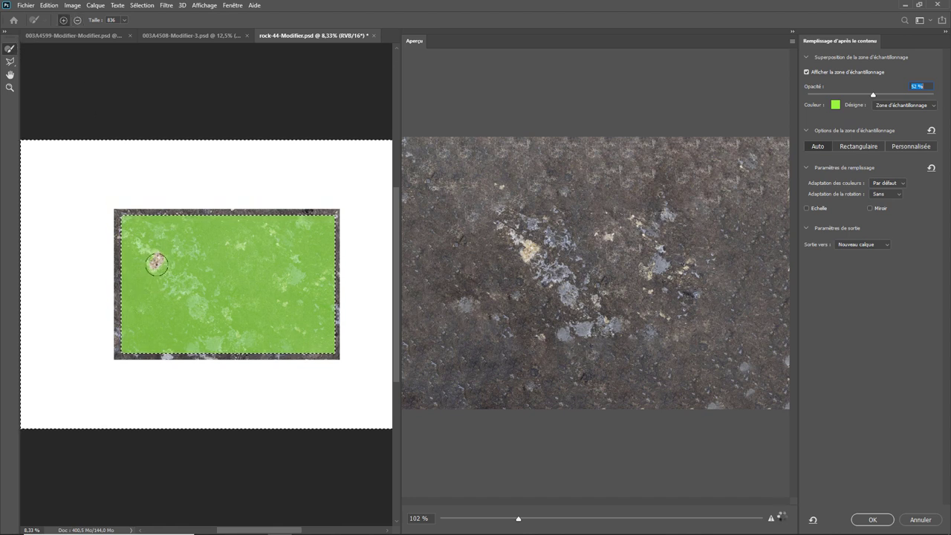
drag(156, 264, 156, 271)
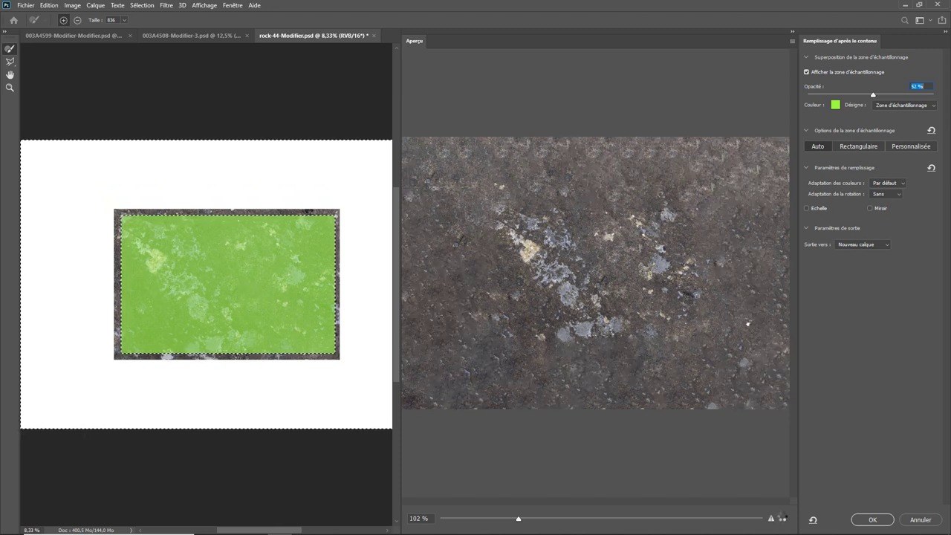
click(888, 195)
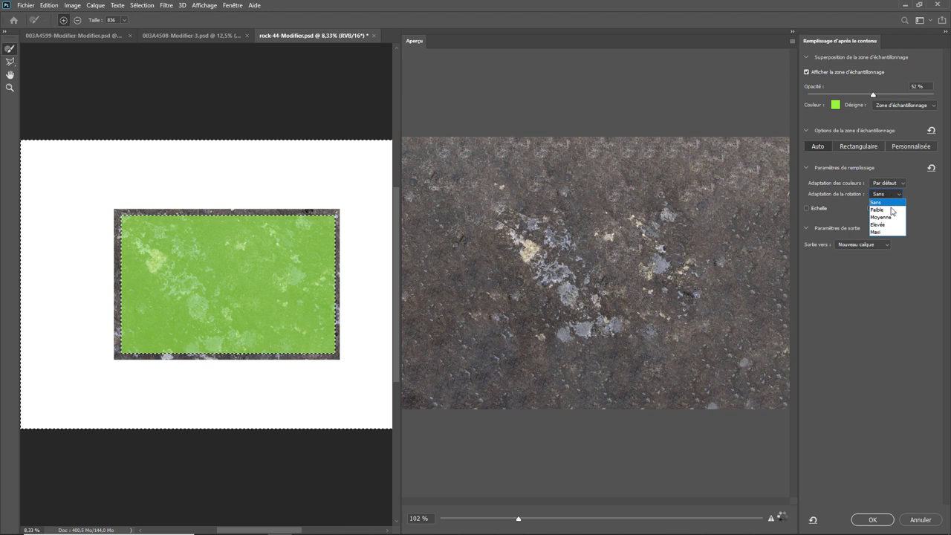
Set Adaptation de la rotation to Maxi and accept the combined-adaptations warning.
click(881, 233)
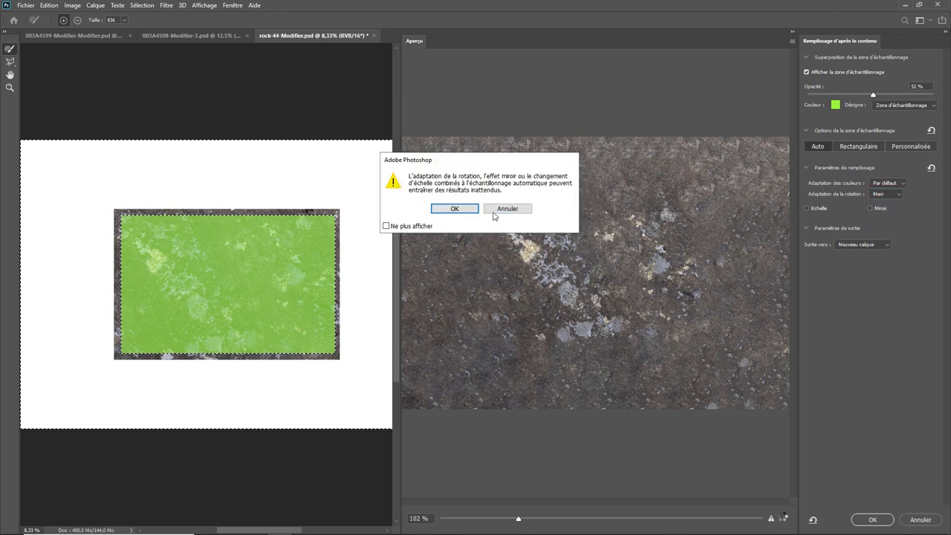
click(466, 212)
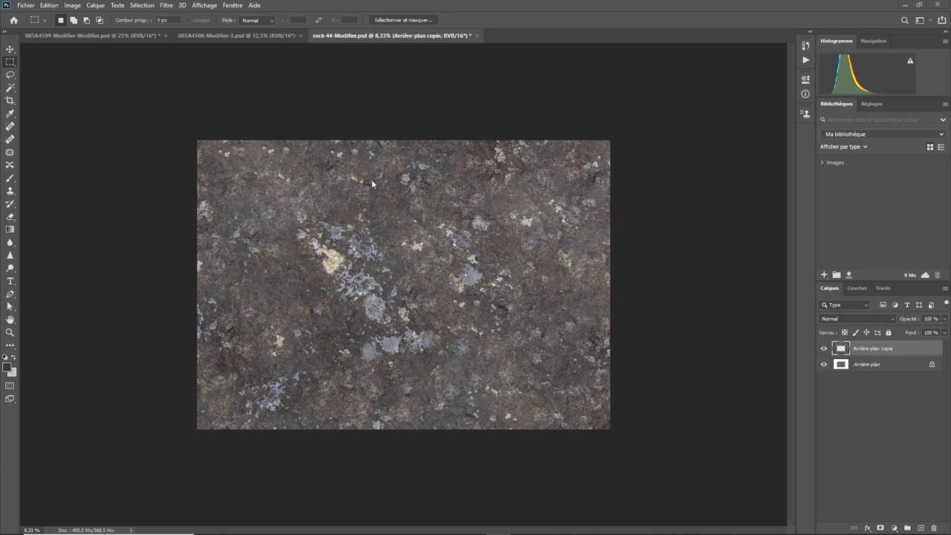
Confirm in Taille de l'image the rock is 10000 × 7000 px, then switch to 003A4599-Modifier-Modifier.psd.
click(79, 6)
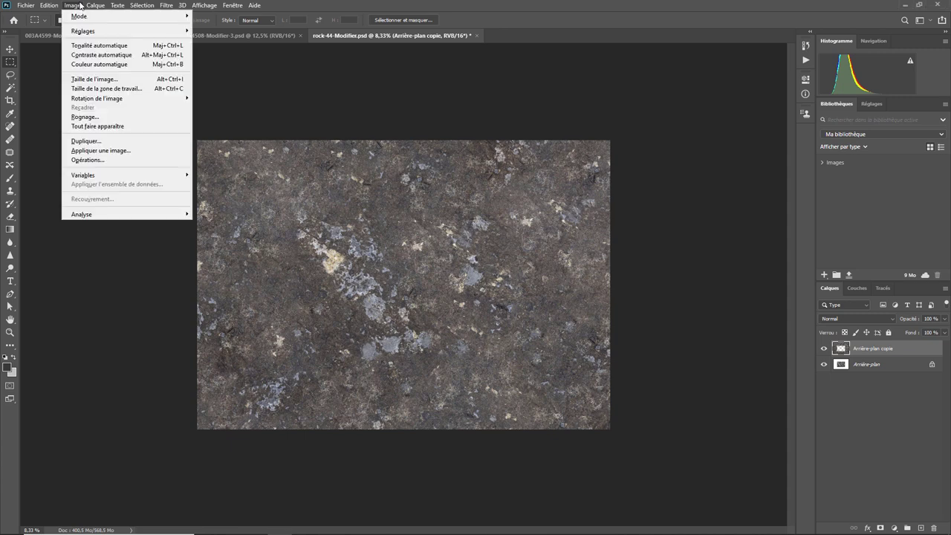
click(94, 79)
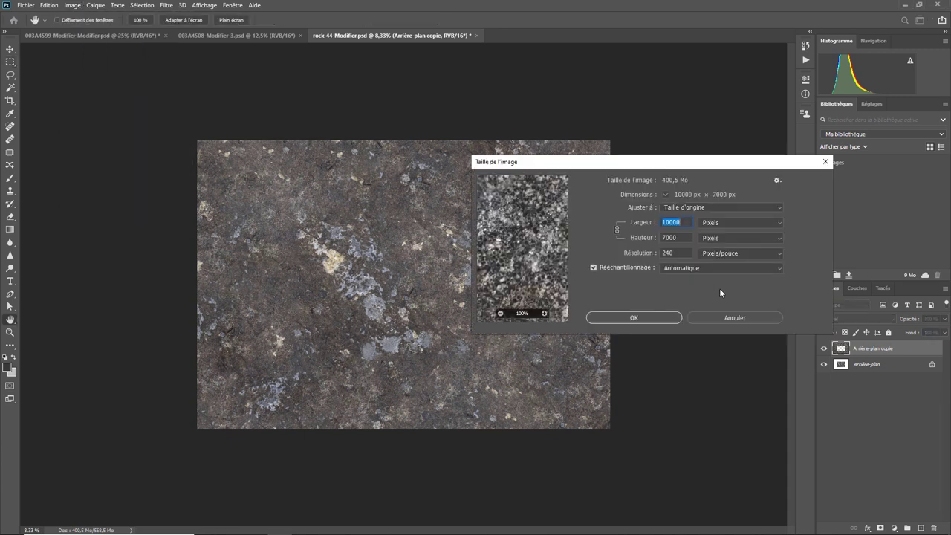
click(723, 320)
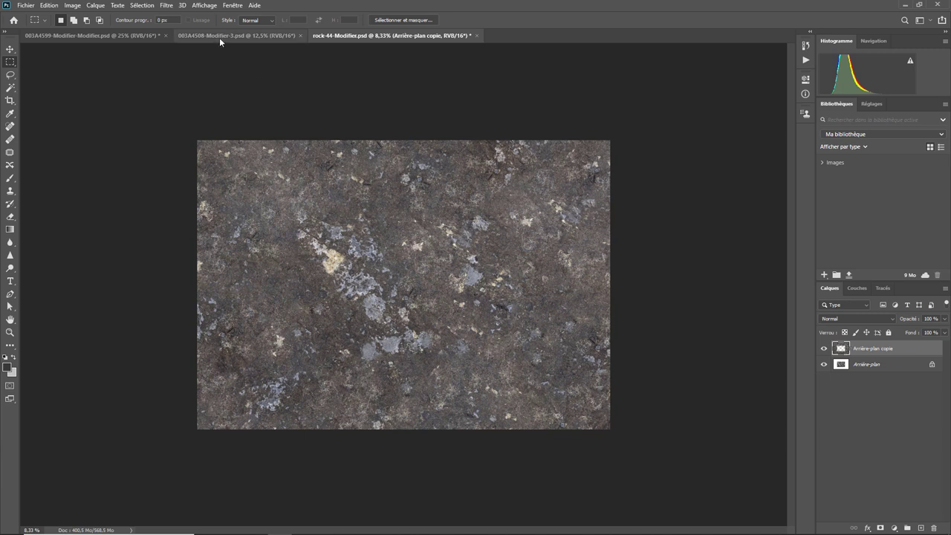
click(112, 38)
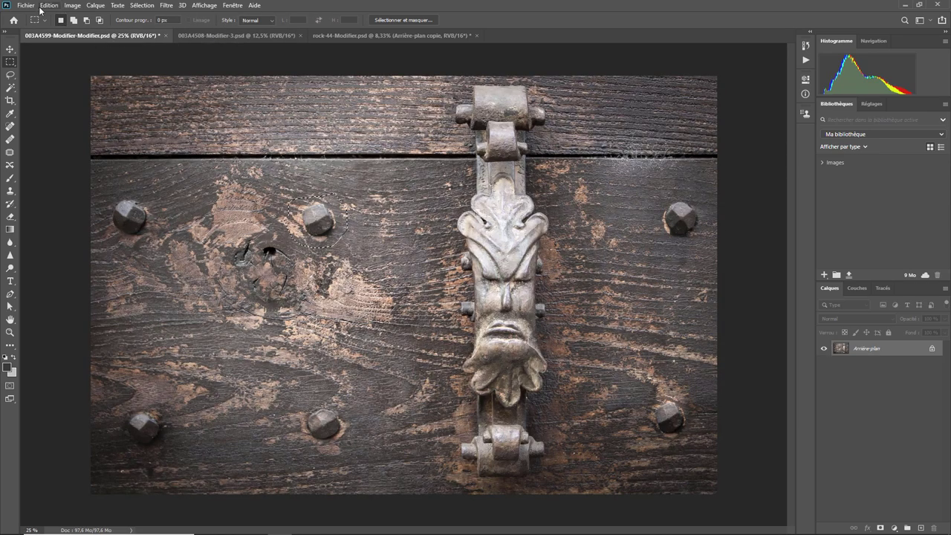
click(46, 6)
click(104, 179)
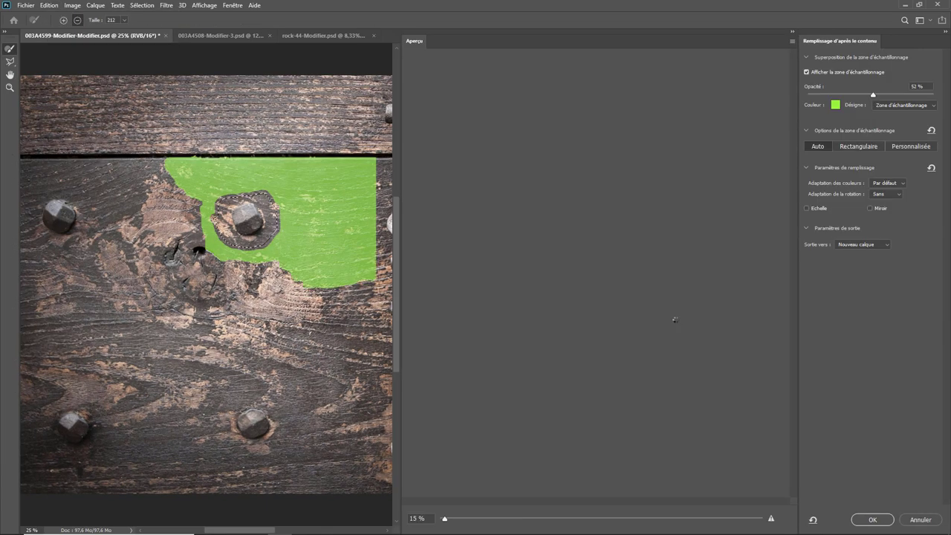
click(860, 247)
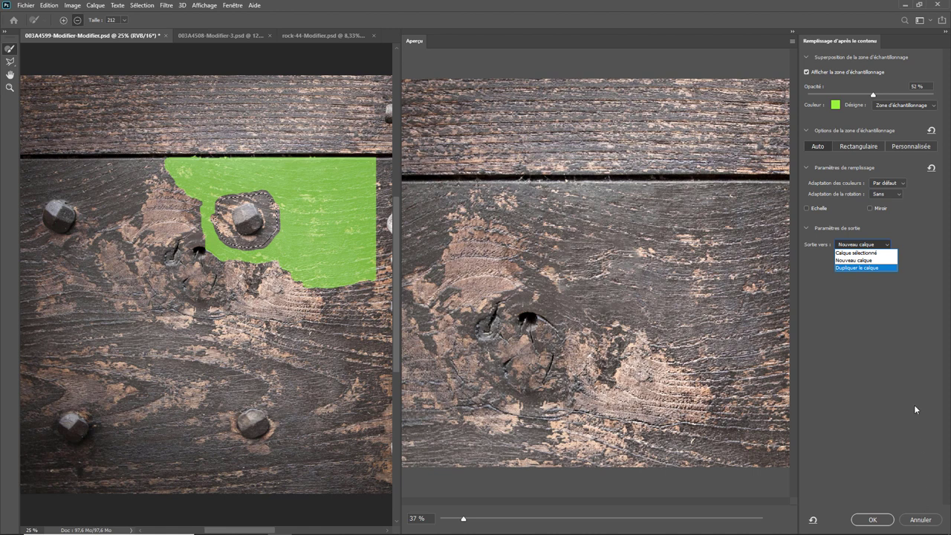
click(923, 520)
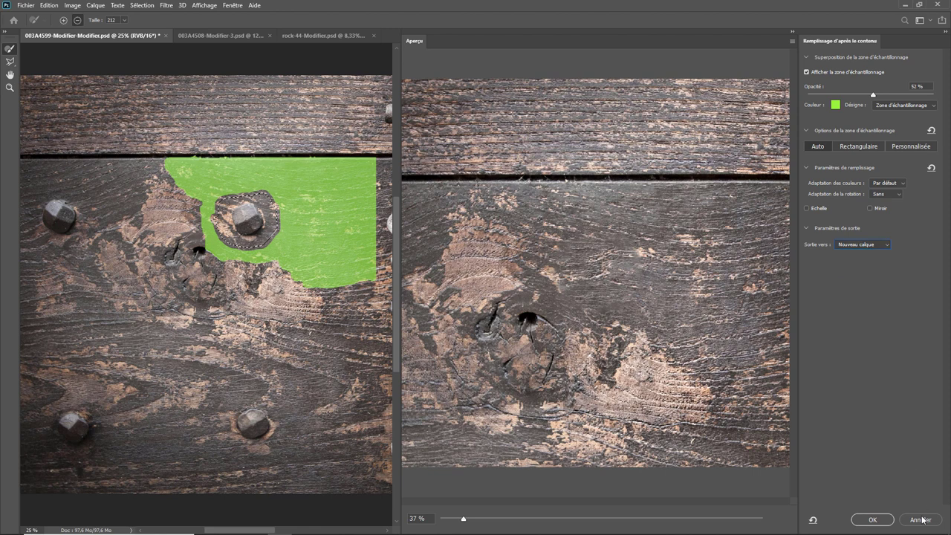
click(922, 522)
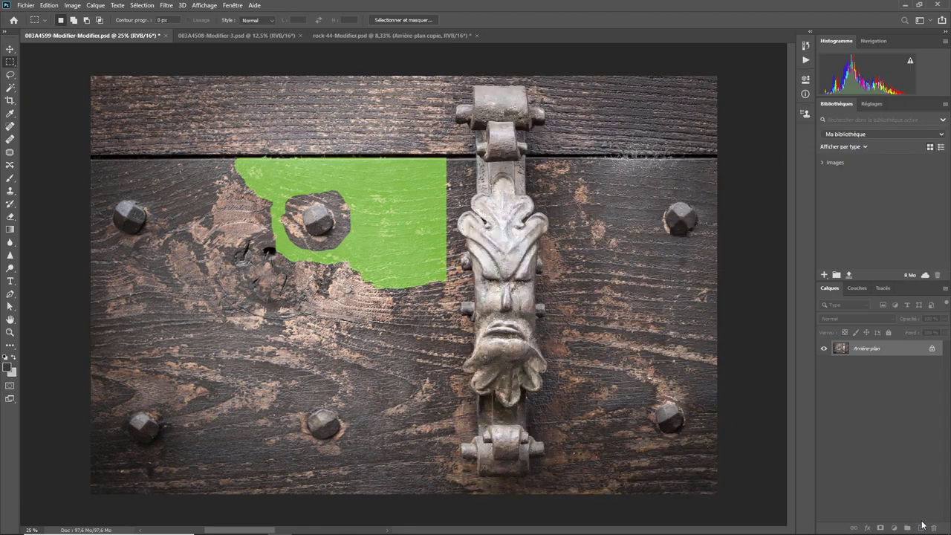
click(49, 5)
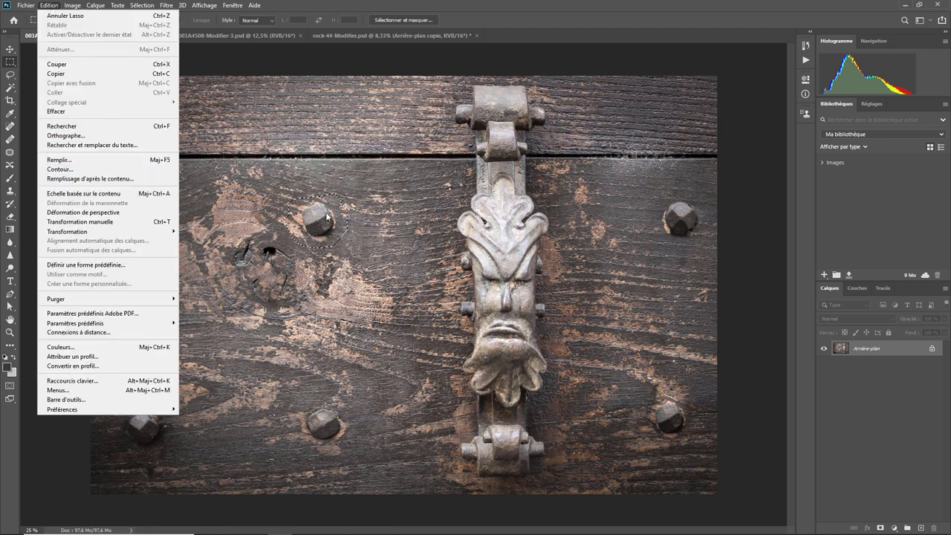
click(276, 64)
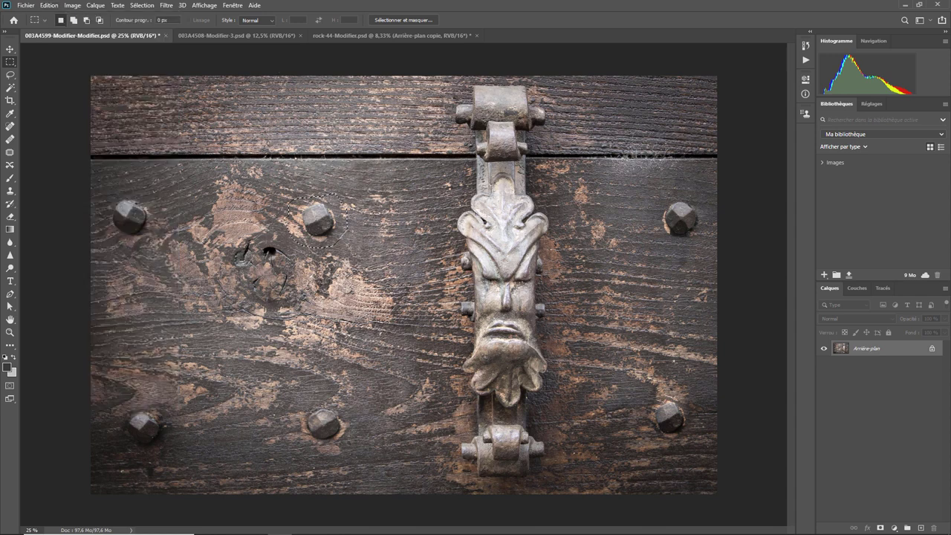